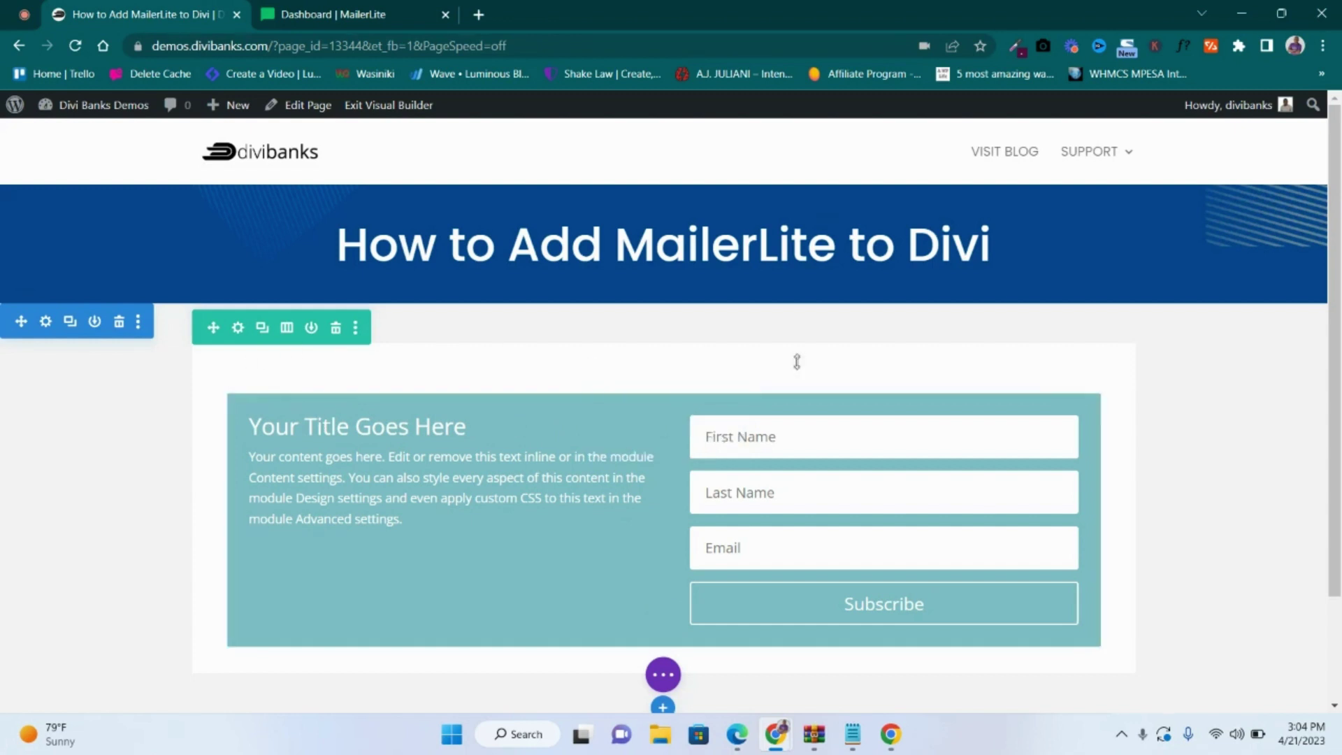
# In the Email Optin module's Email Account settings, set the Service Provider to MailerLite
pyautogui.scroll(-2, 539, 273)
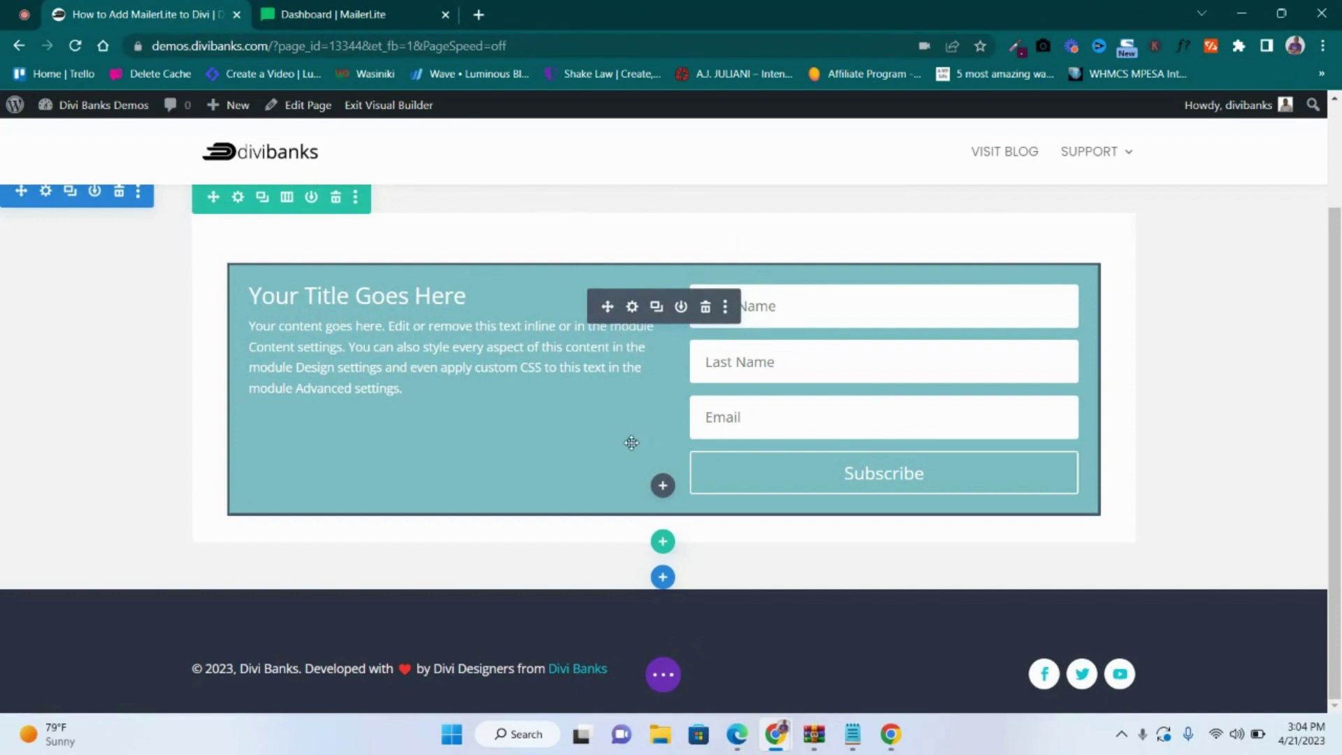
pyautogui.click(632, 308)
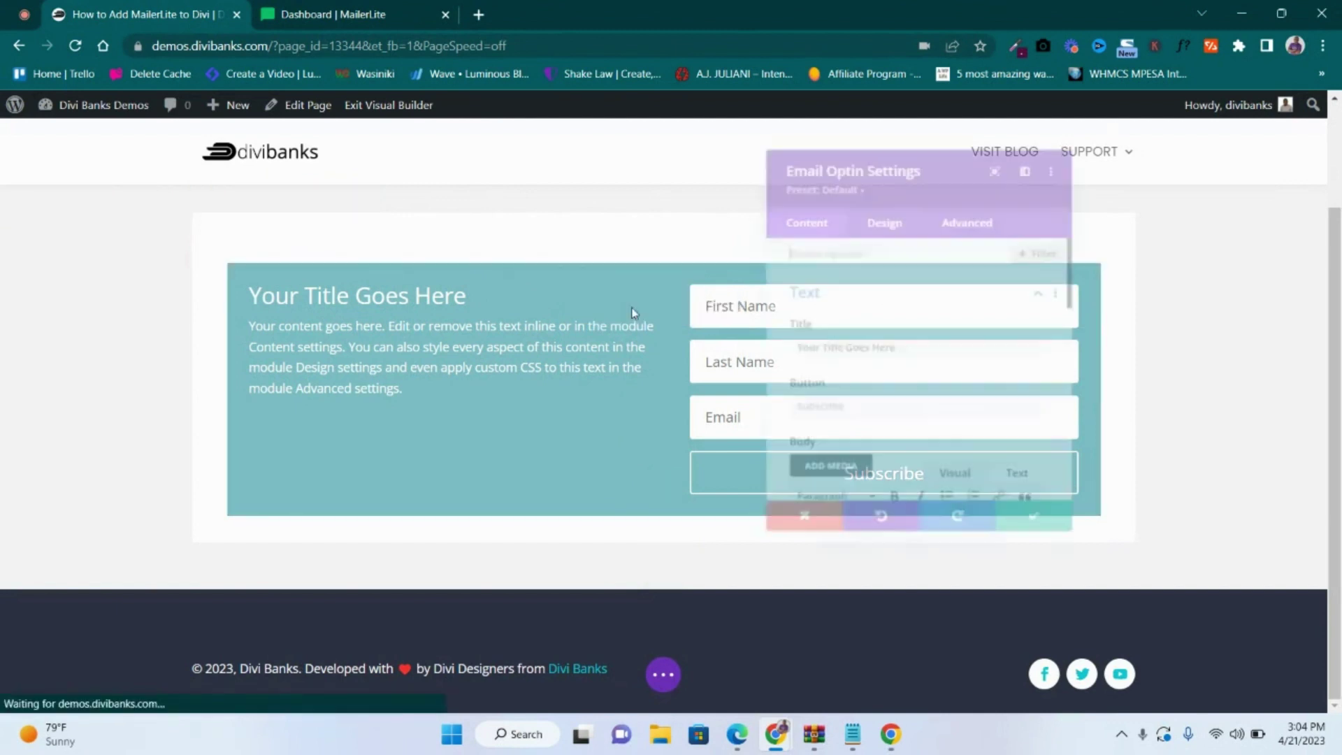
pyautogui.scroll(-5, 920, 360)
pyautogui.scroll(-3, 922, 363)
pyautogui.click(874, 386)
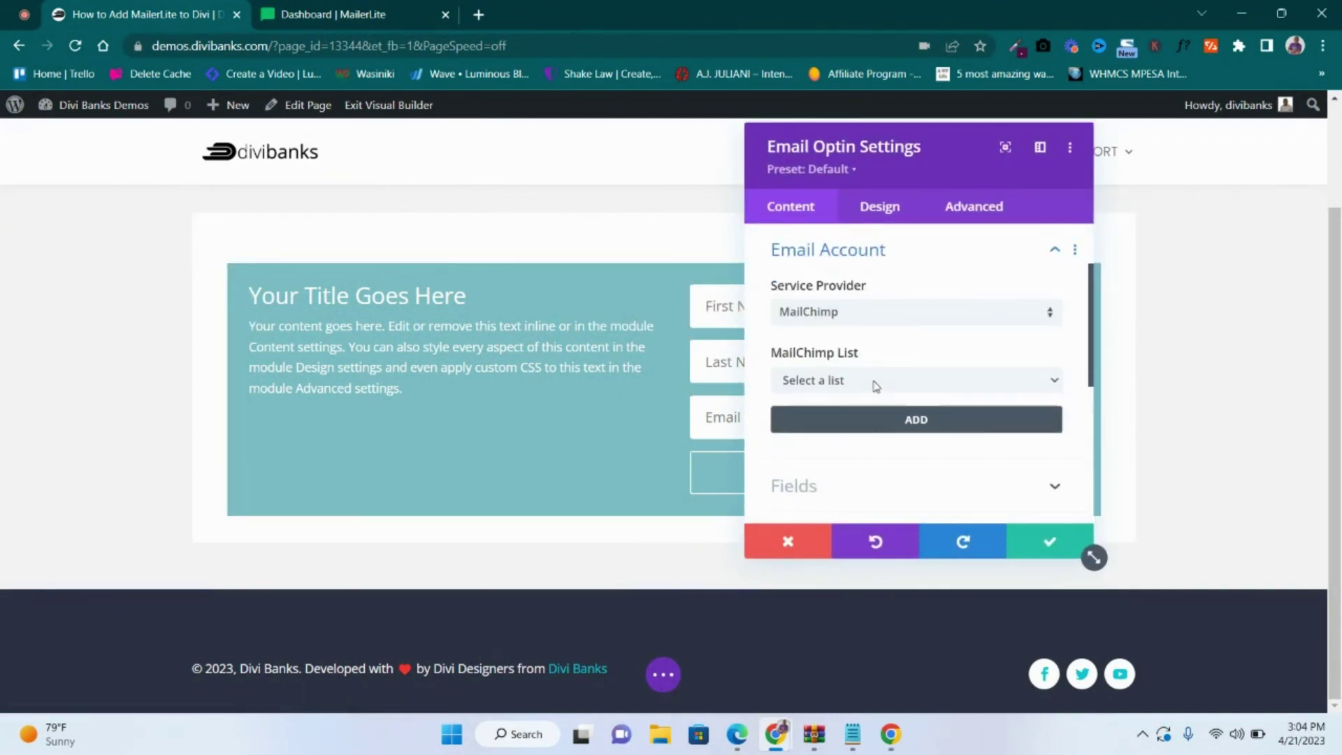
pyautogui.click(822, 313)
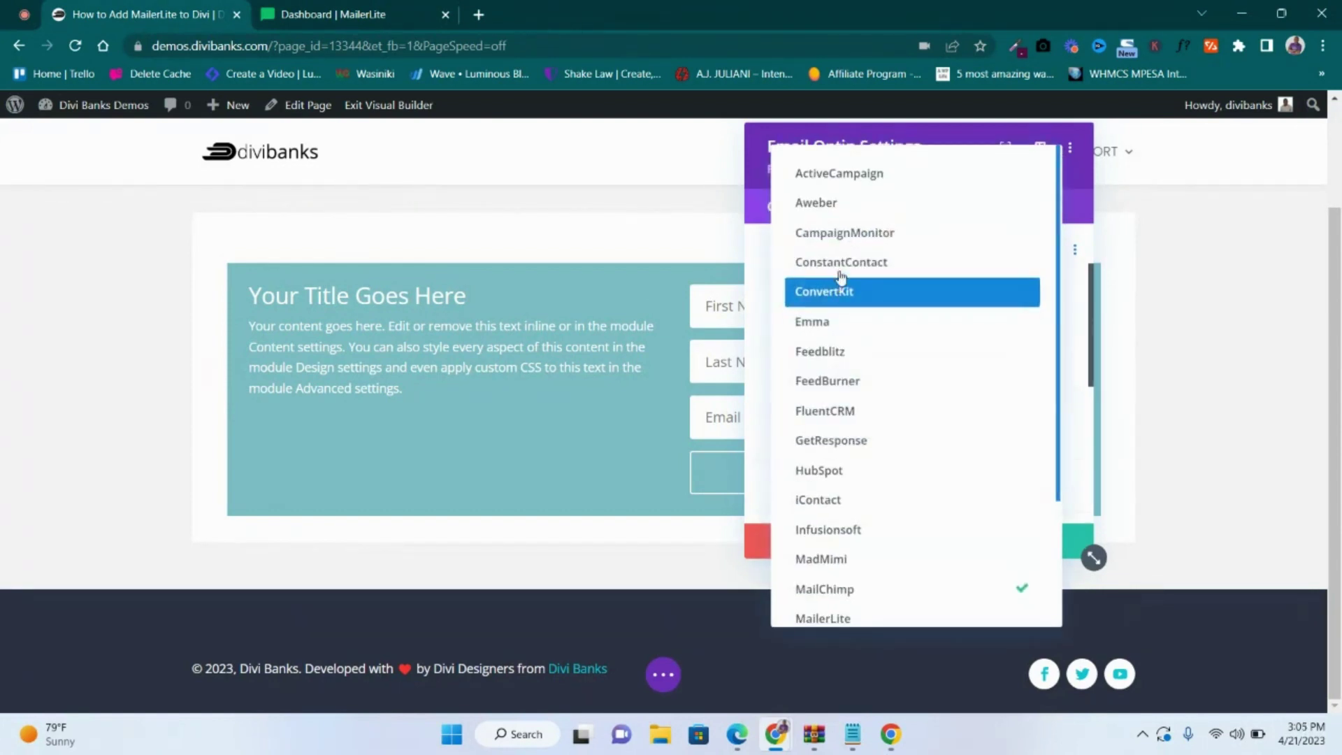
pyautogui.scroll(-3, 842, 510)
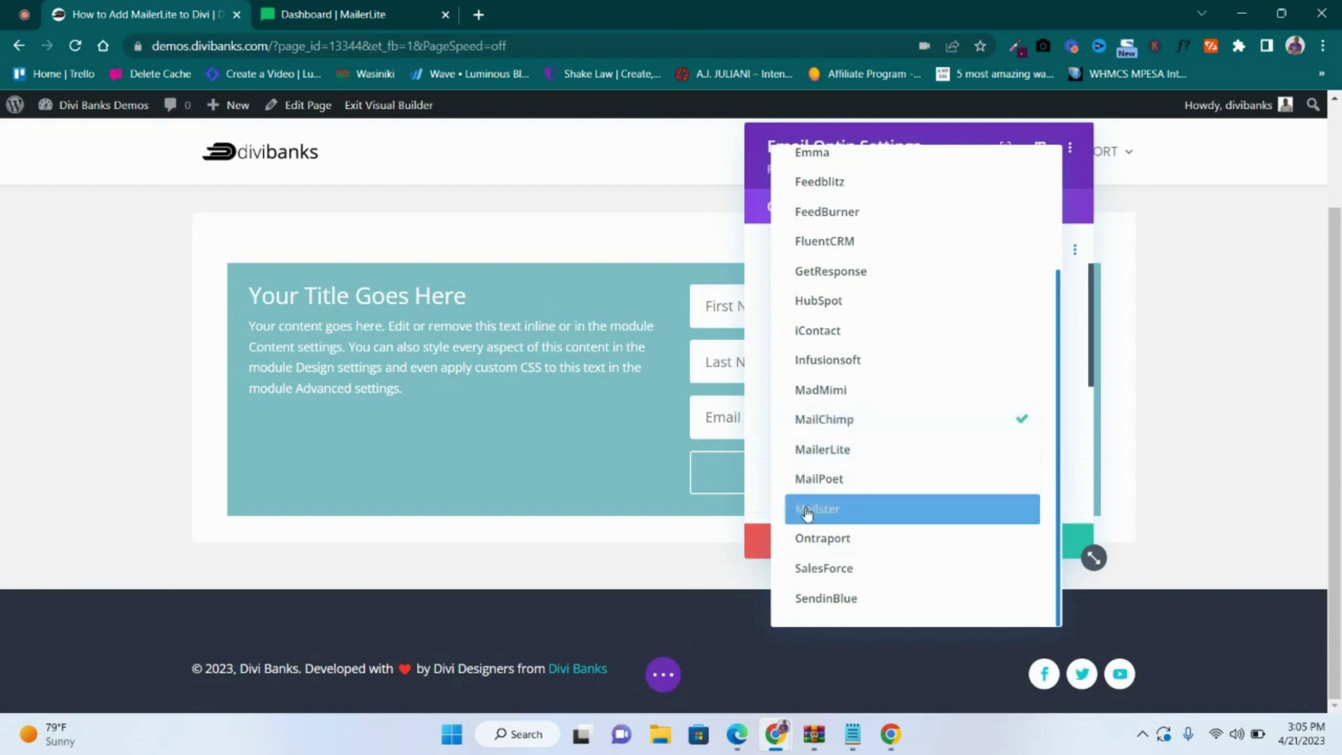
pyautogui.click(831, 451)
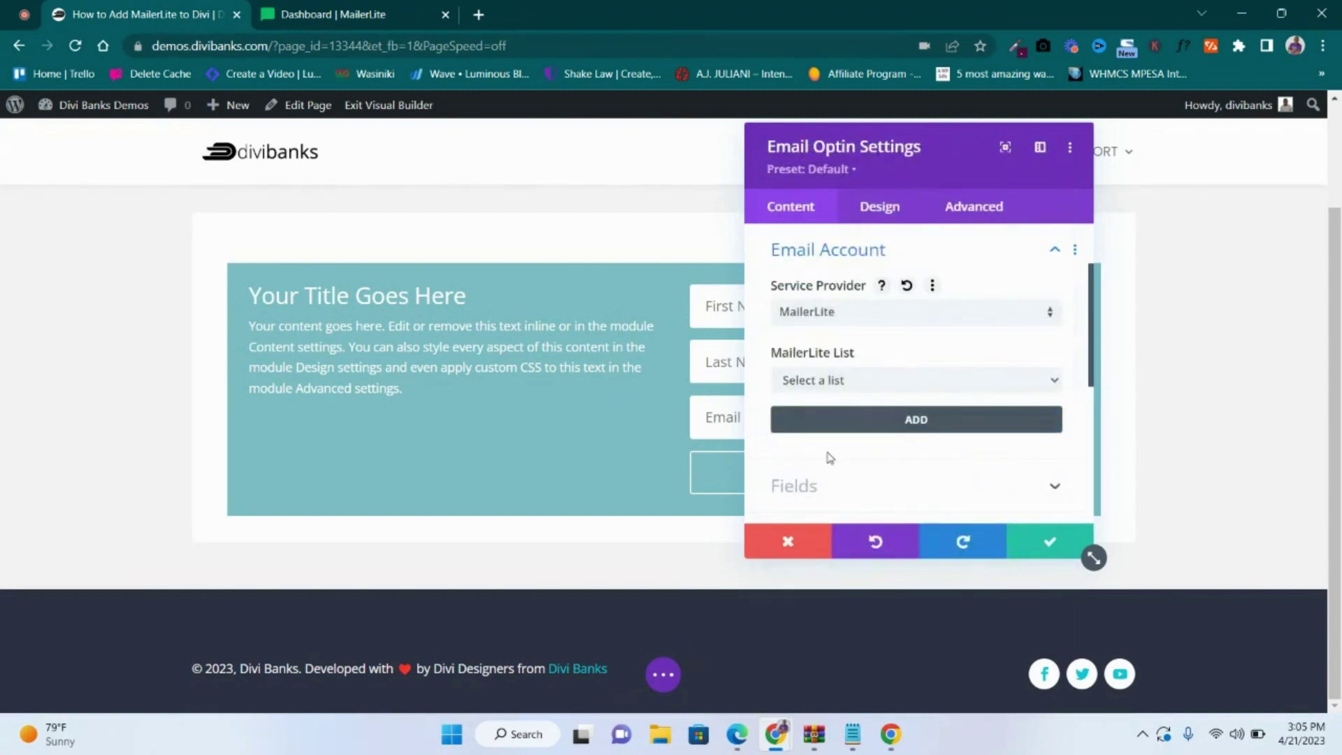
# Check the empty MailerLite list dropdown, then start adding a new MailerLite account
pyautogui.click(818, 382)
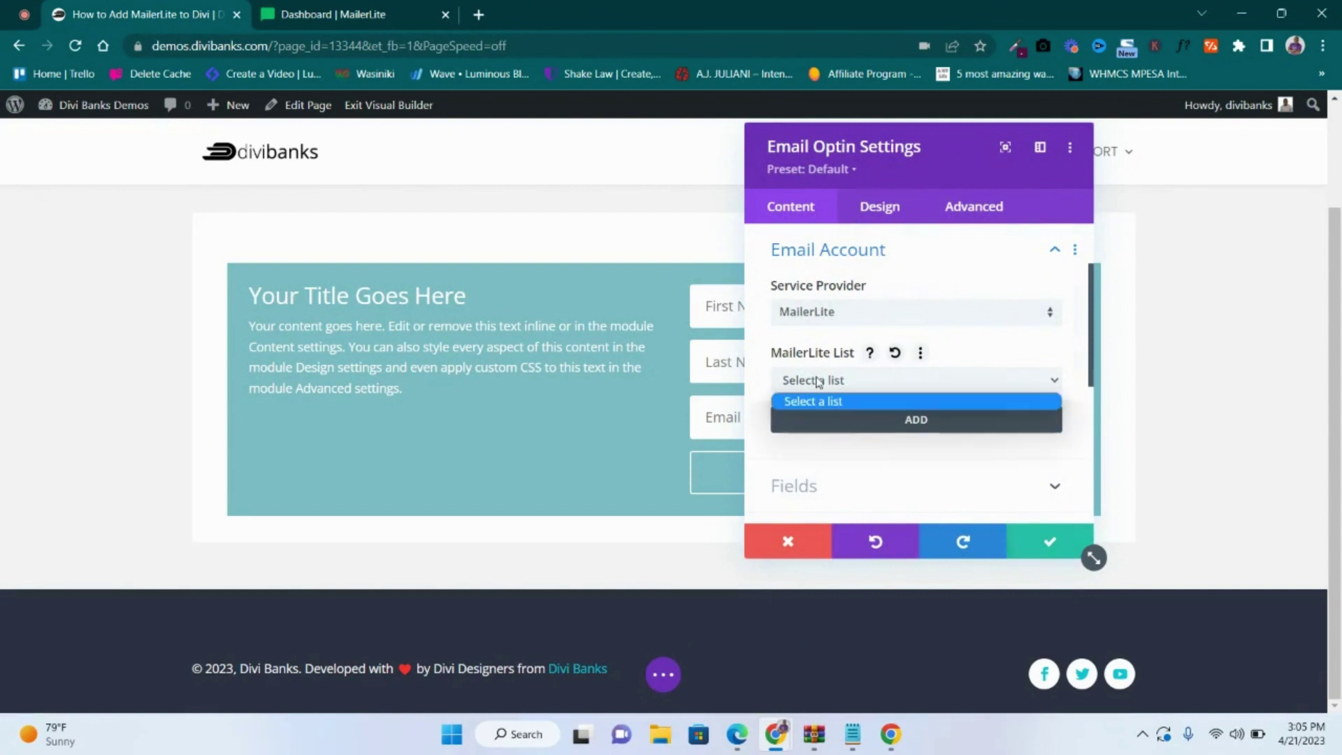
pyautogui.click(848, 403)
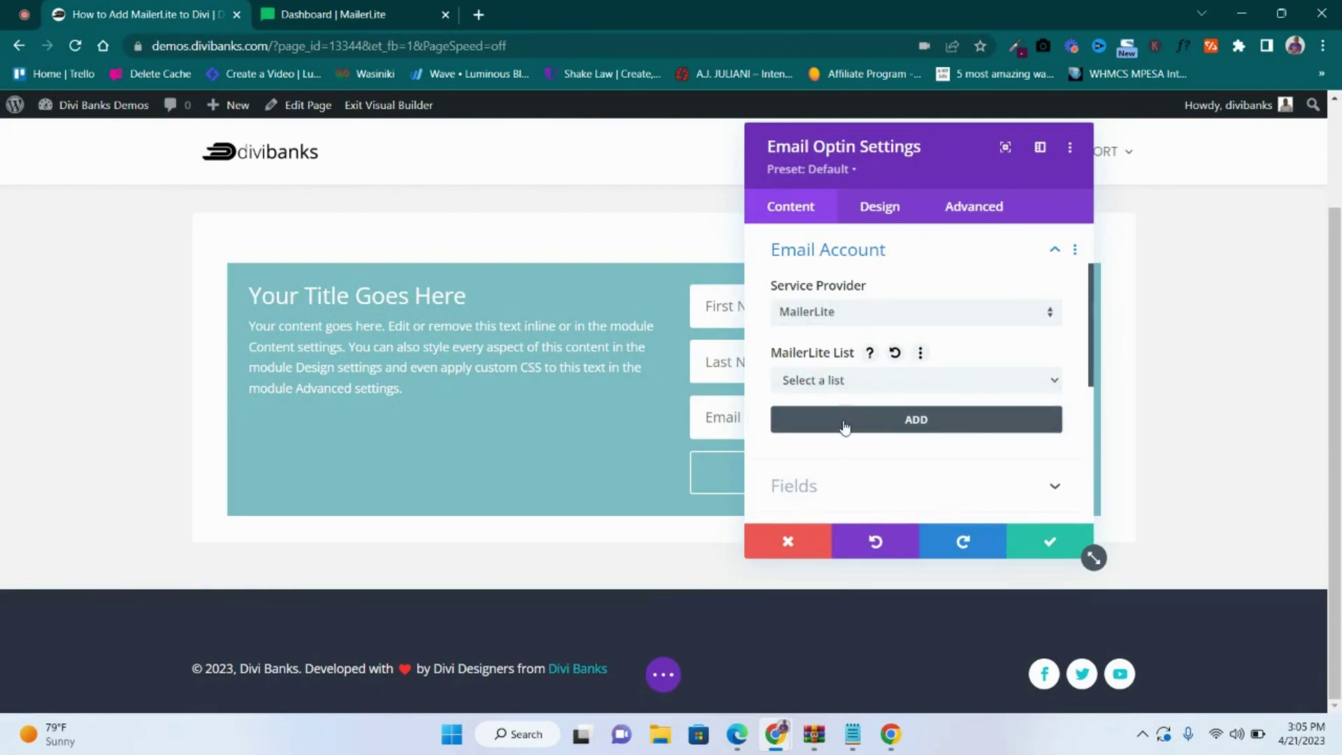
pyautogui.click(867, 423)
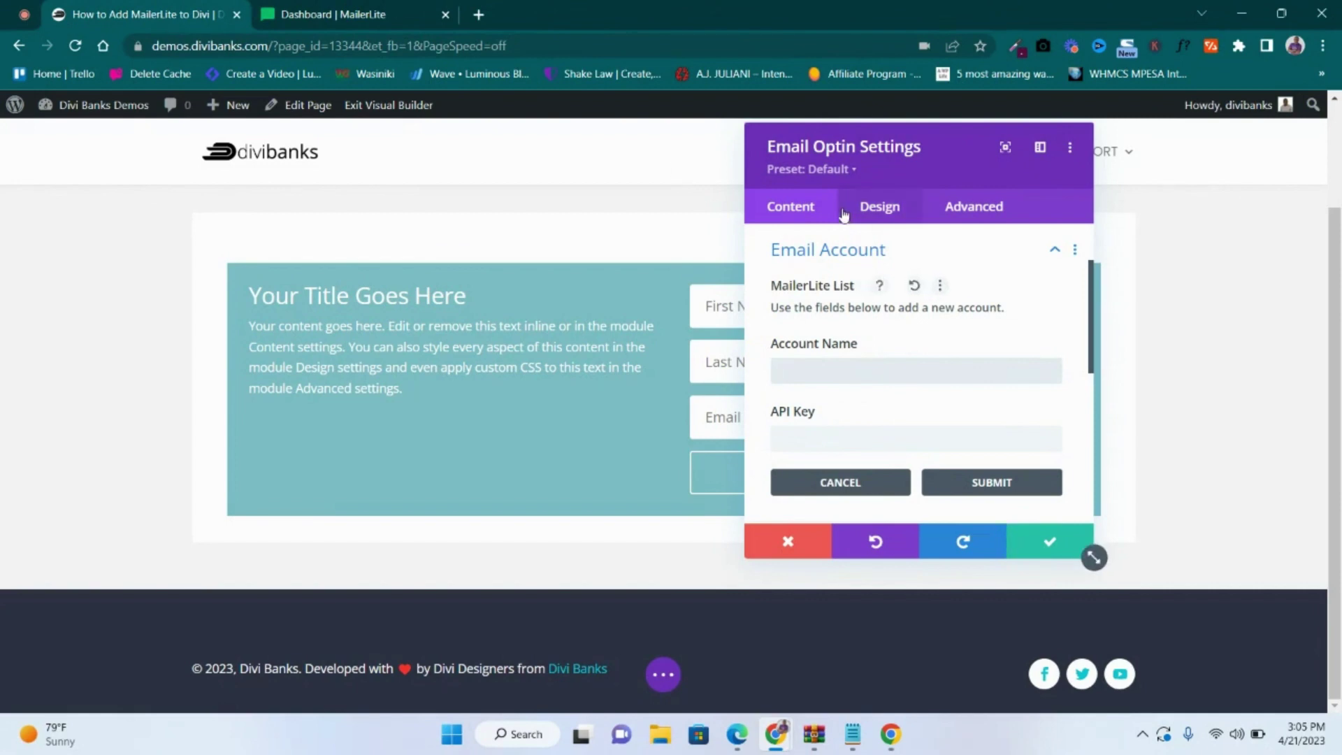
# In the MailerLite dashboard, go to Integrations from the account menu
pyautogui.click(360, 14)
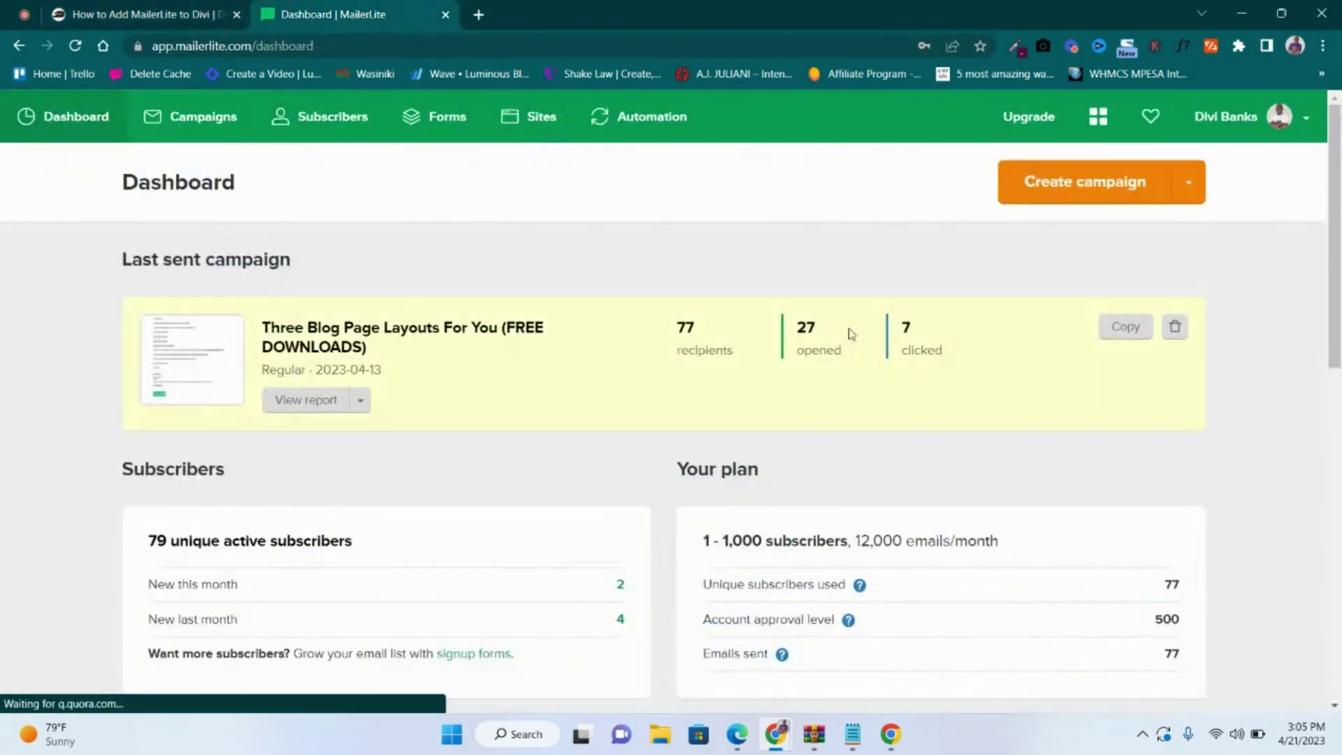
pyautogui.scroll(-12, 869, 350)
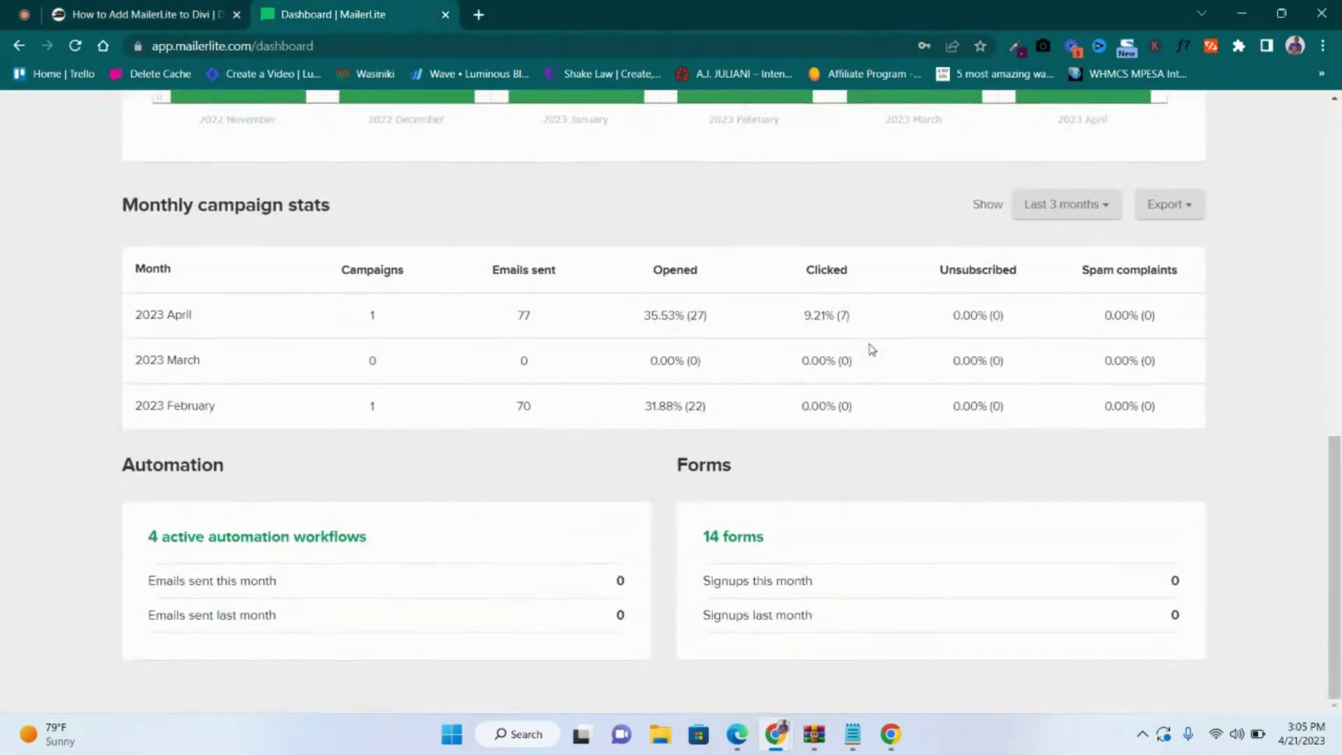
pyautogui.scroll(12, 872, 349)
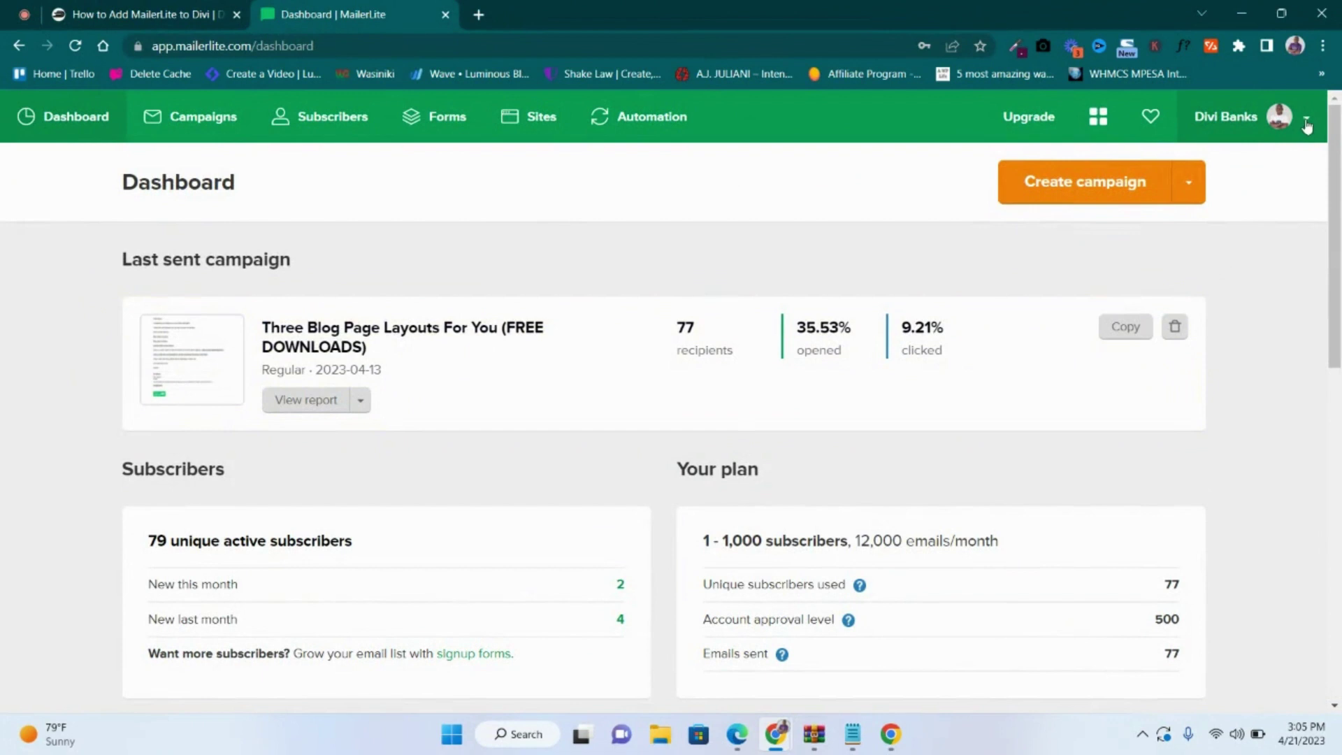
pyautogui.click(1307, 125)
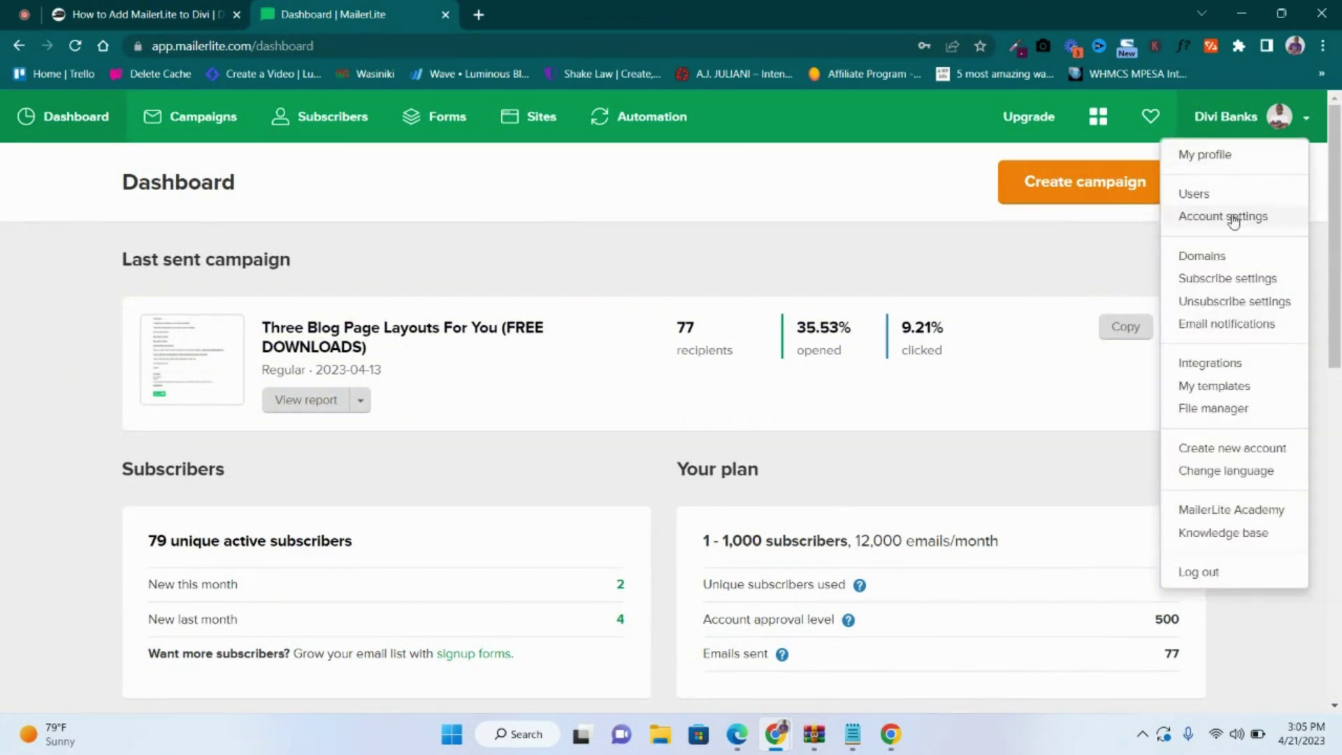
pyautogui.click(1213, 371)
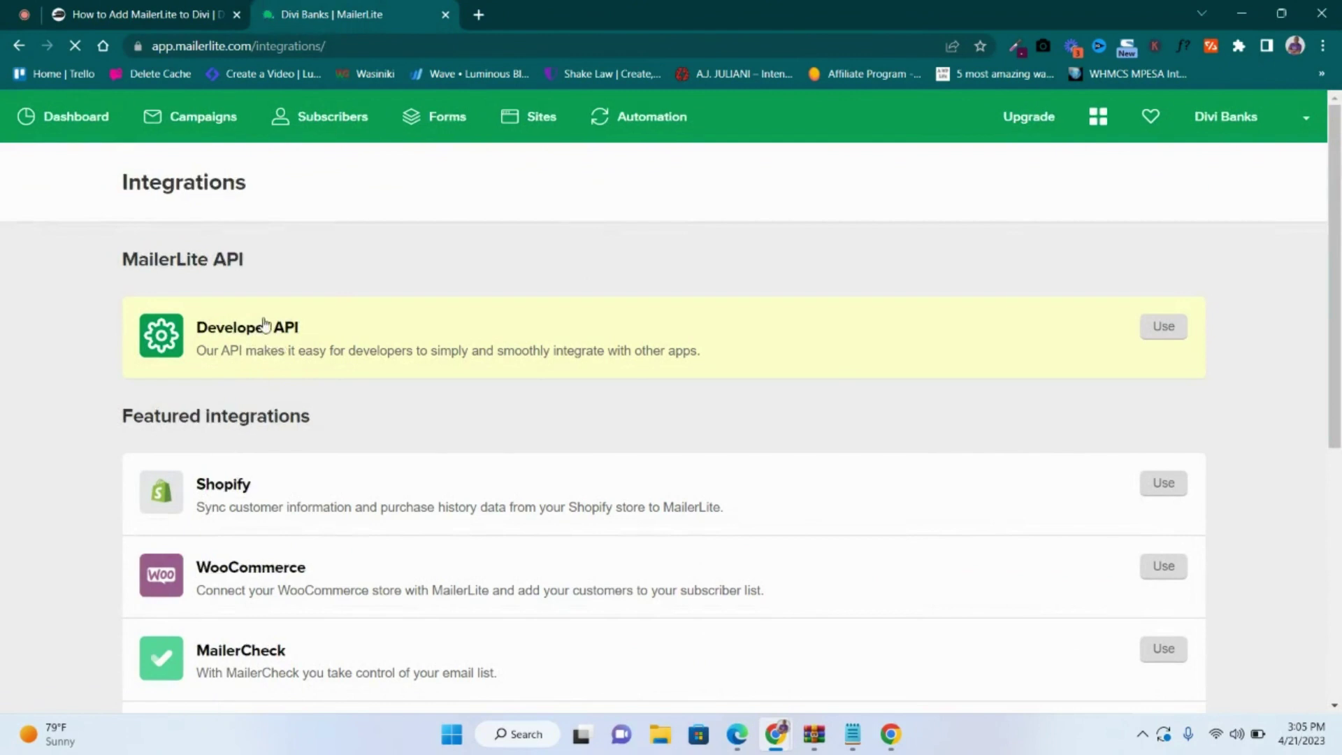
# Open the Developer API integration and copy the MailerLite API key
pyautogui.scroll(-5, 493, 459)
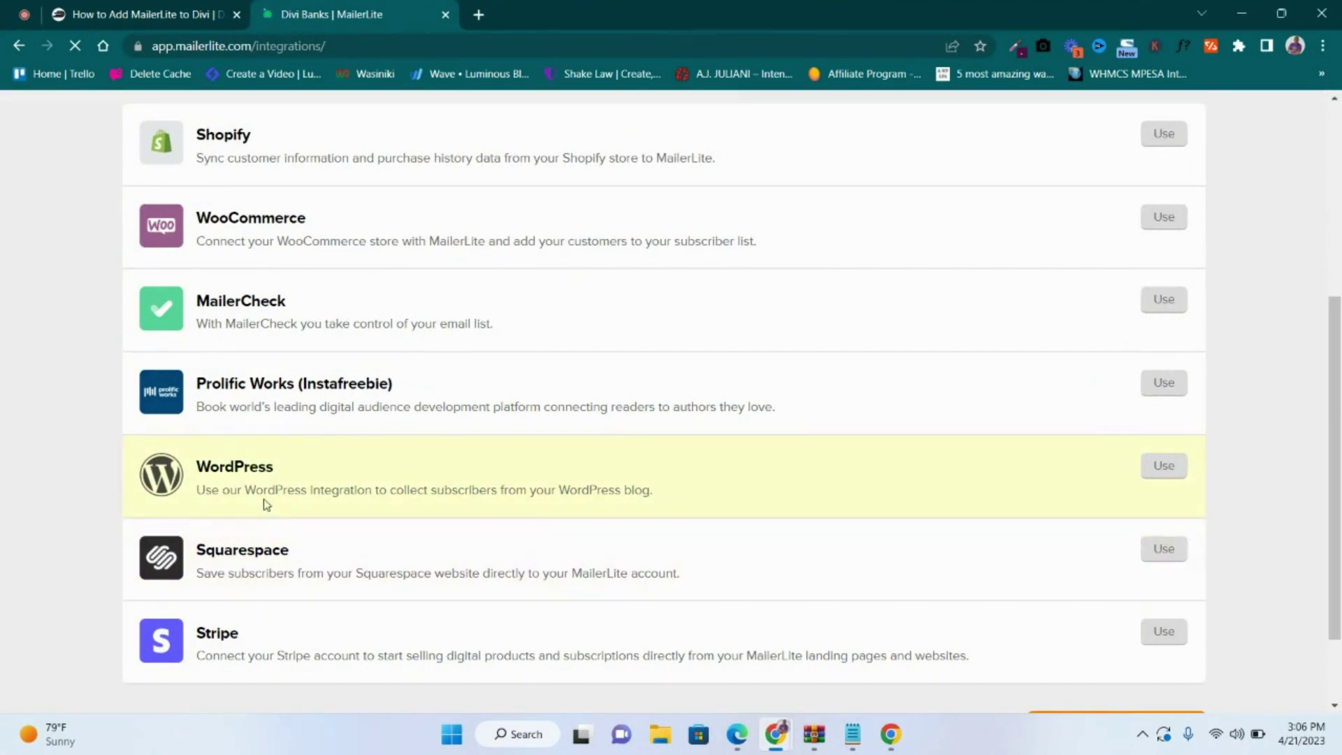
pyautogui.scroll(-1, 237, 553)
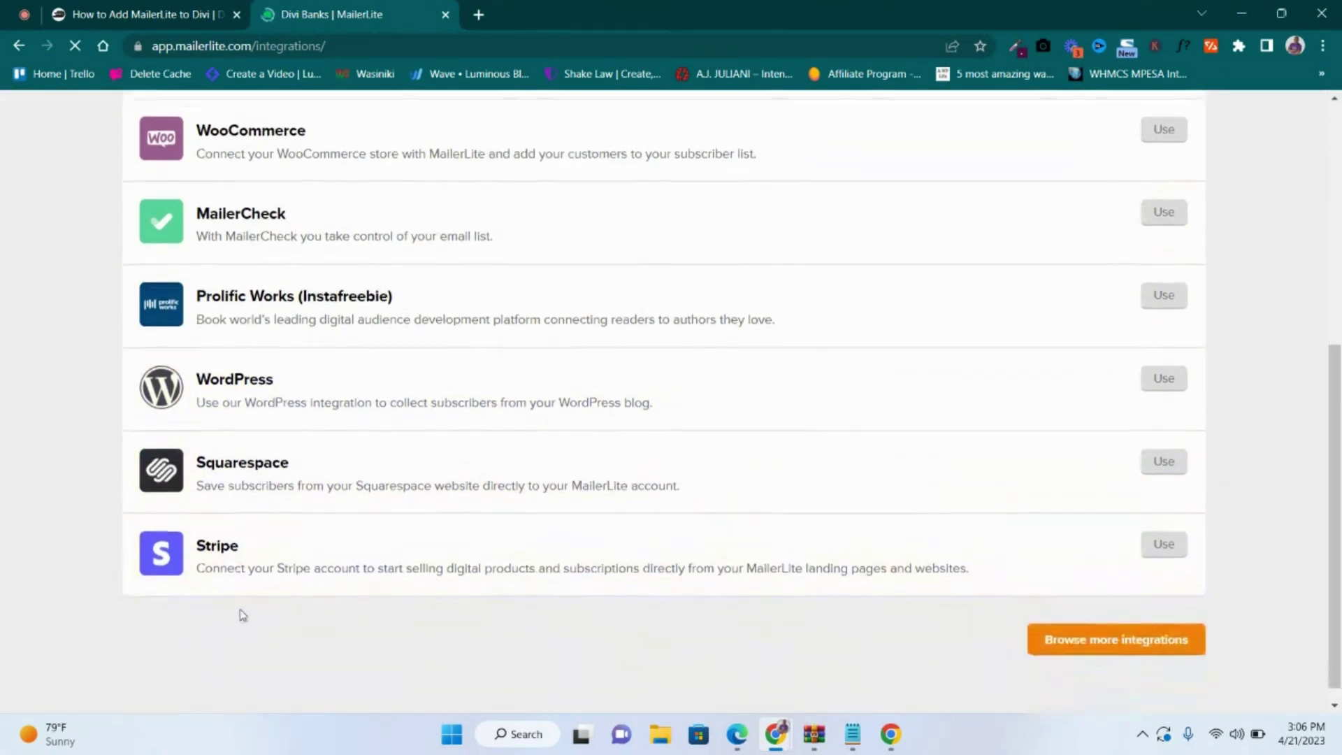
pyautogui.scroll(1, 234, 335)
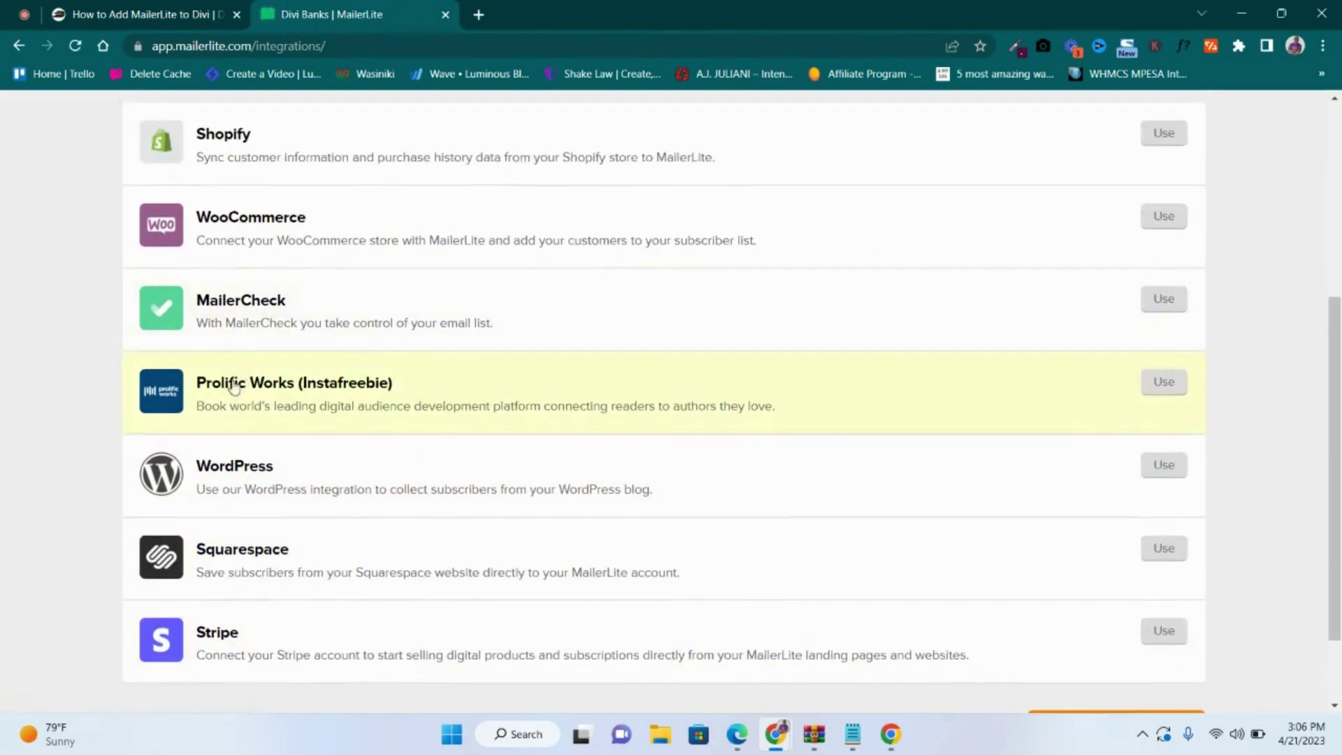
pyautogui.scroll(2, 343, 390)
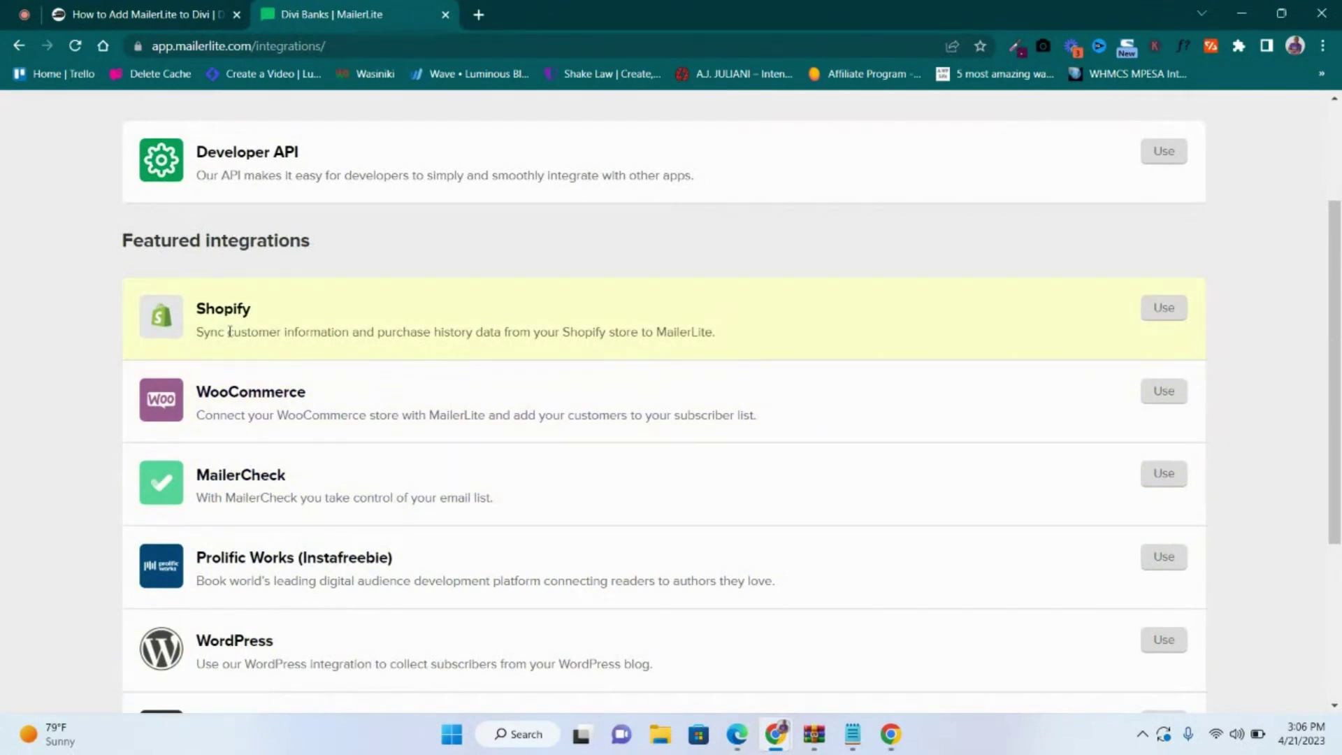
pyautogui.scroll(2, 230, 332)
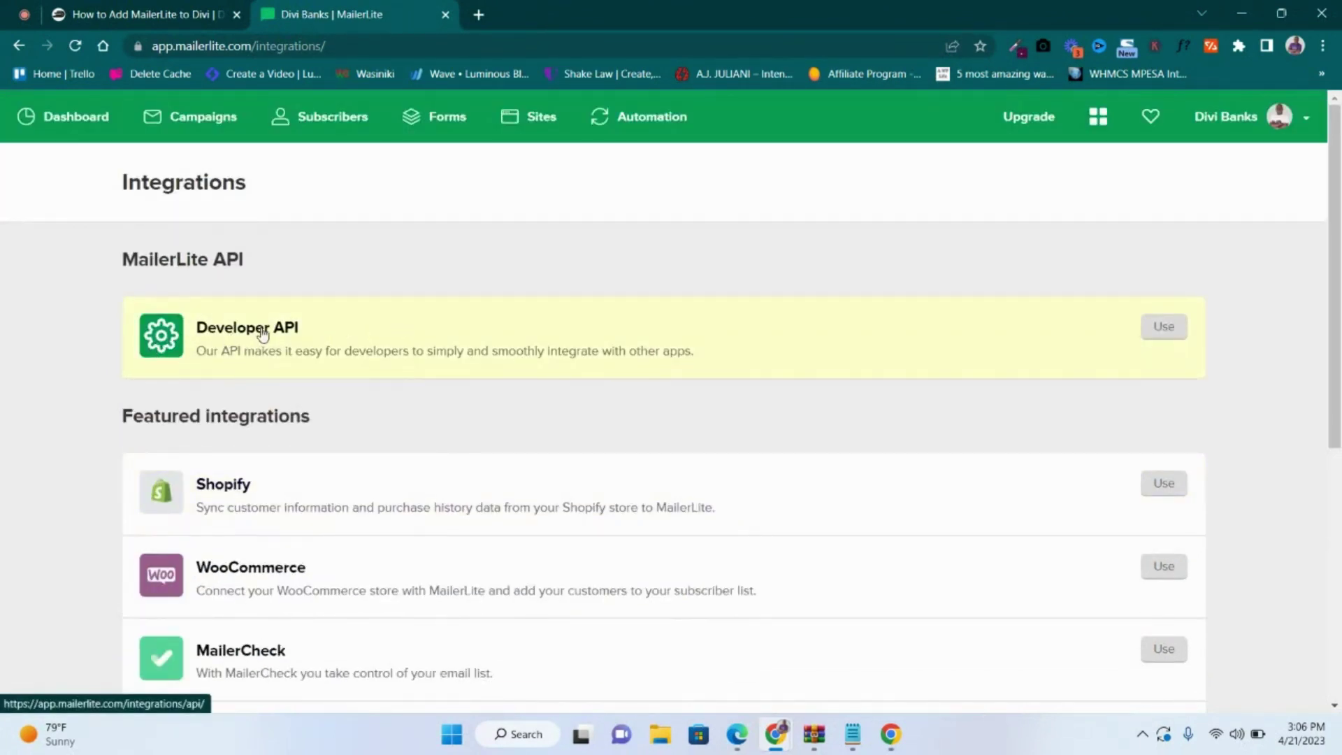
pyautogui.click(1162, 328)
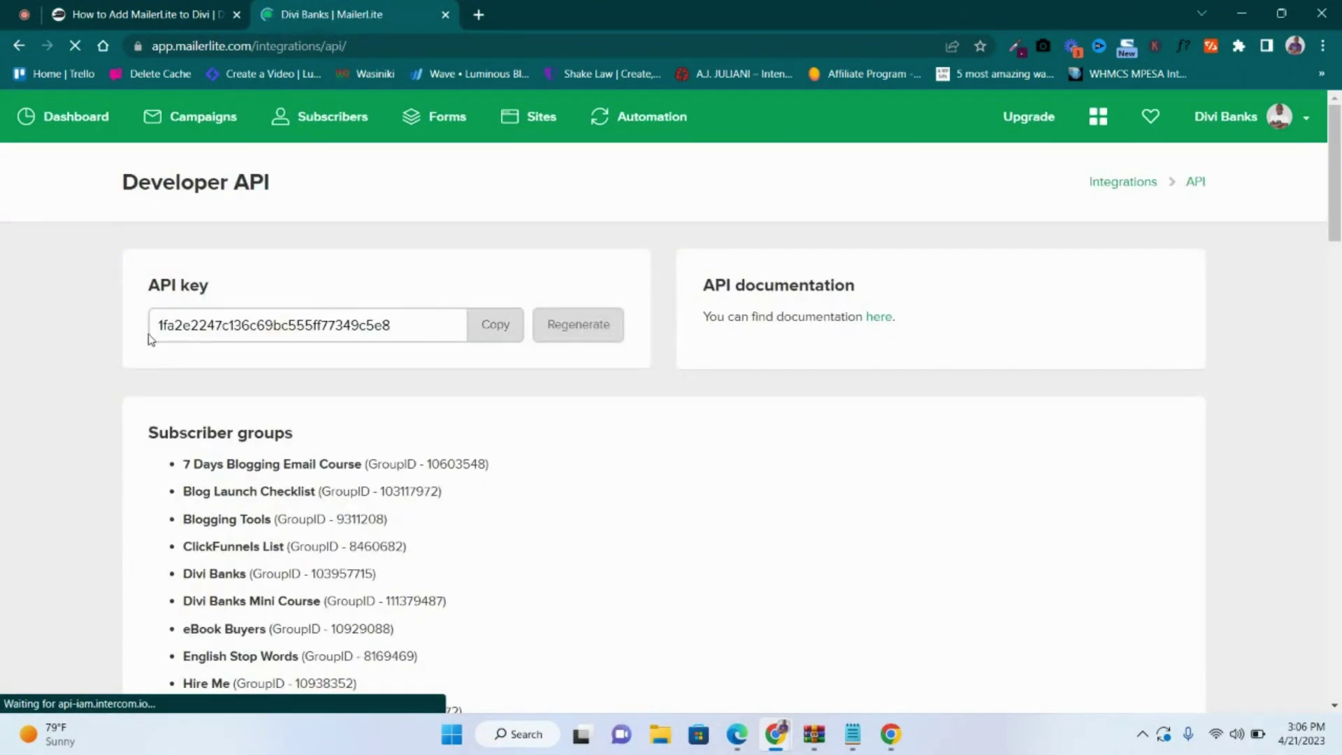
pyautogui.click(508, 334)
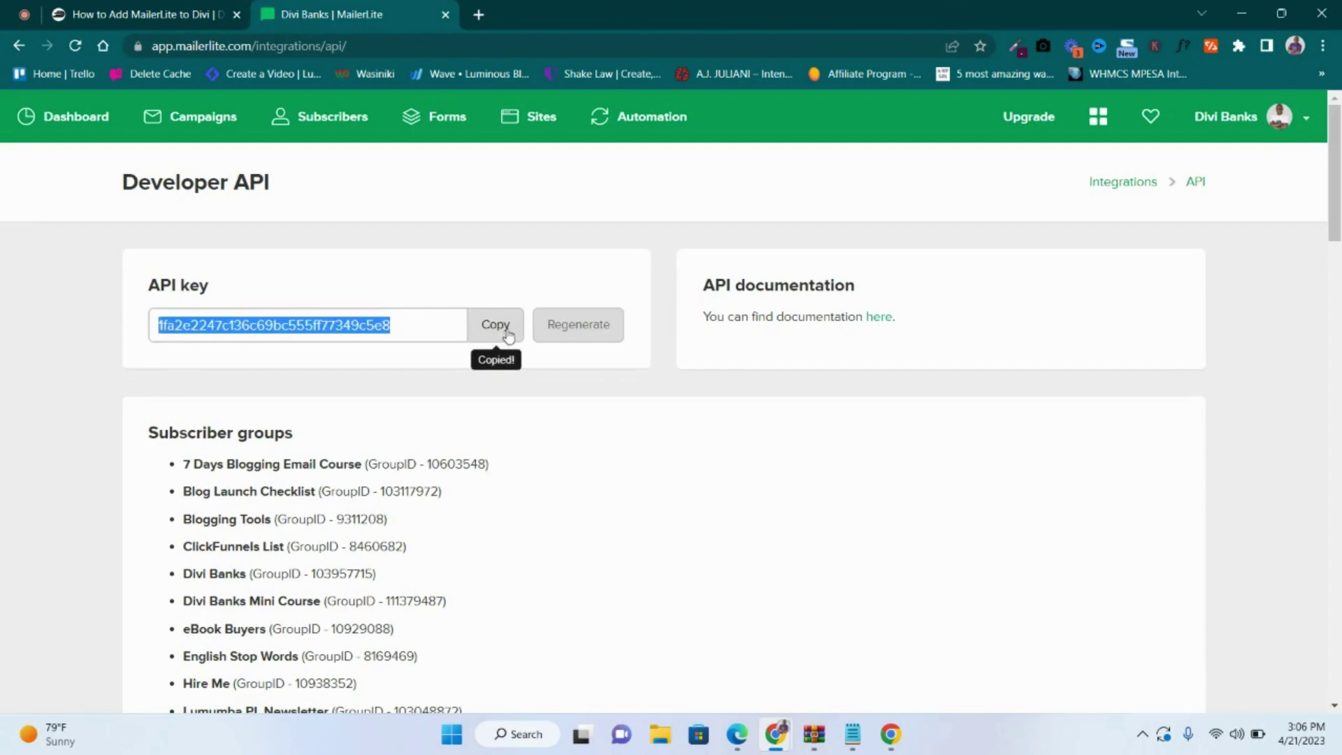
# Paste the copied MailerLite API key into the Divi API Key field
pyautogui.click(146, 14)
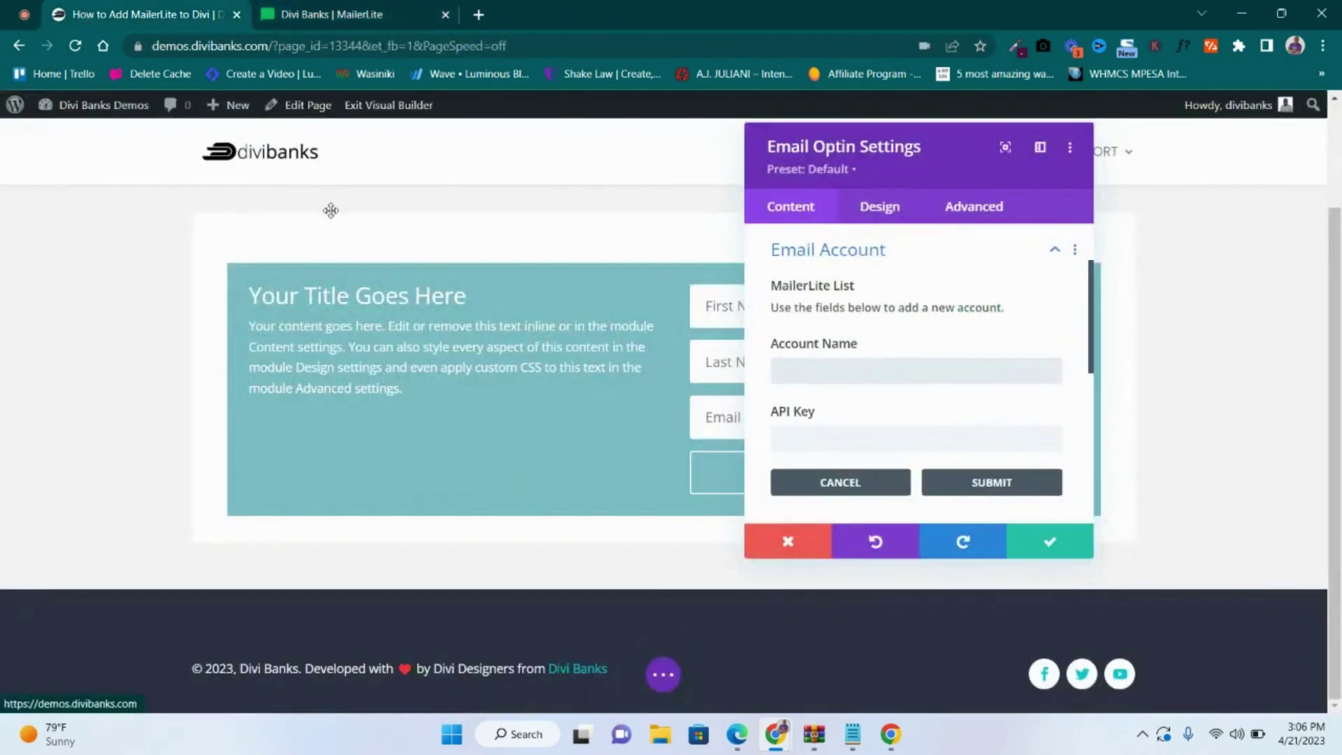
pyautogui.click(812, 433)
pyautogui.rightClick(809, 429)
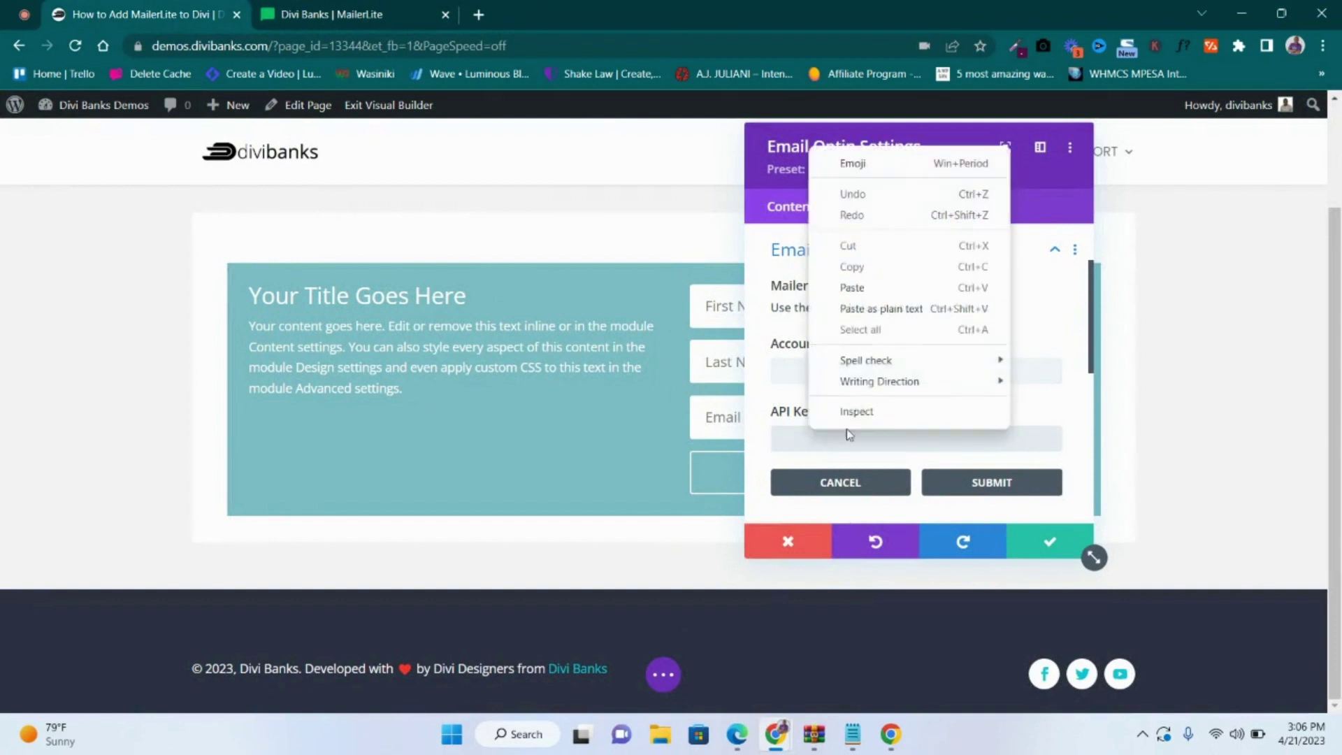
pyautogui.click(853, 292)
# Name the account 'Divi Banks' and submit the new MailerLite connection
pyautogui.click(363, 19)
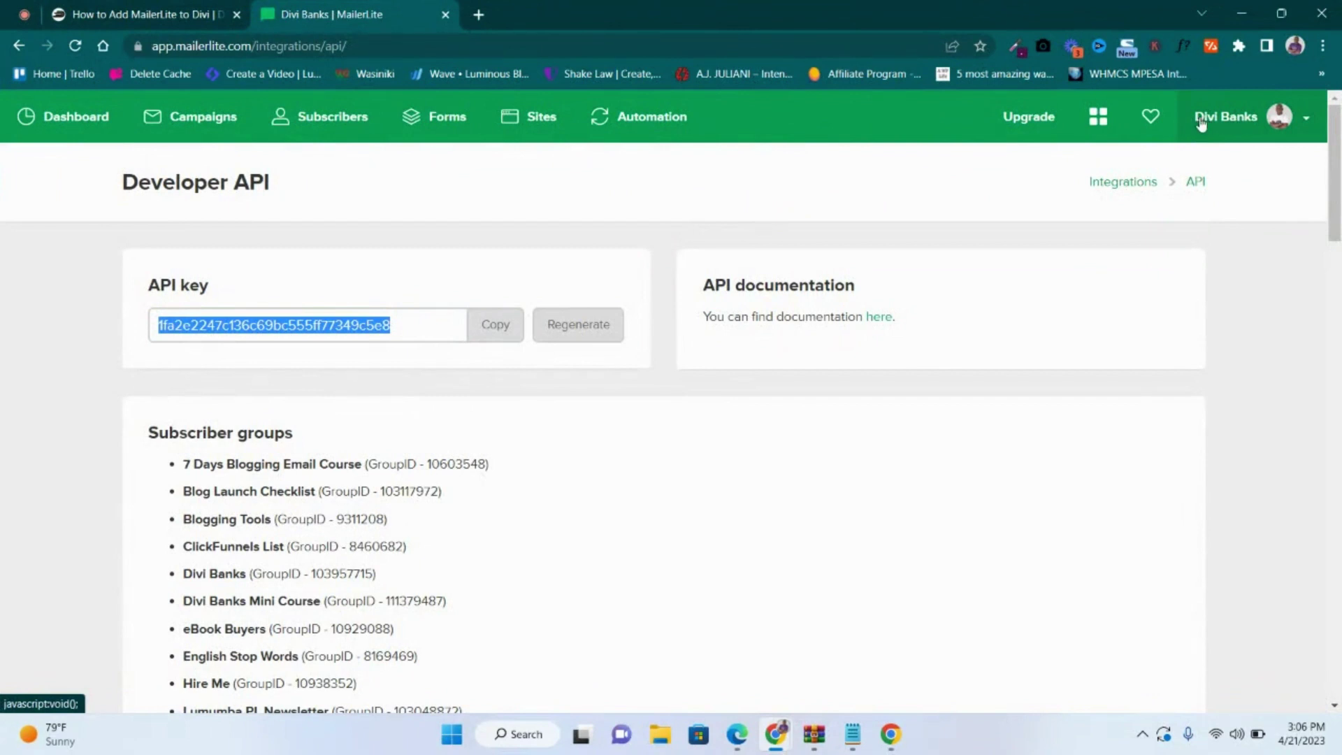
pyautogui.click(184, 10)
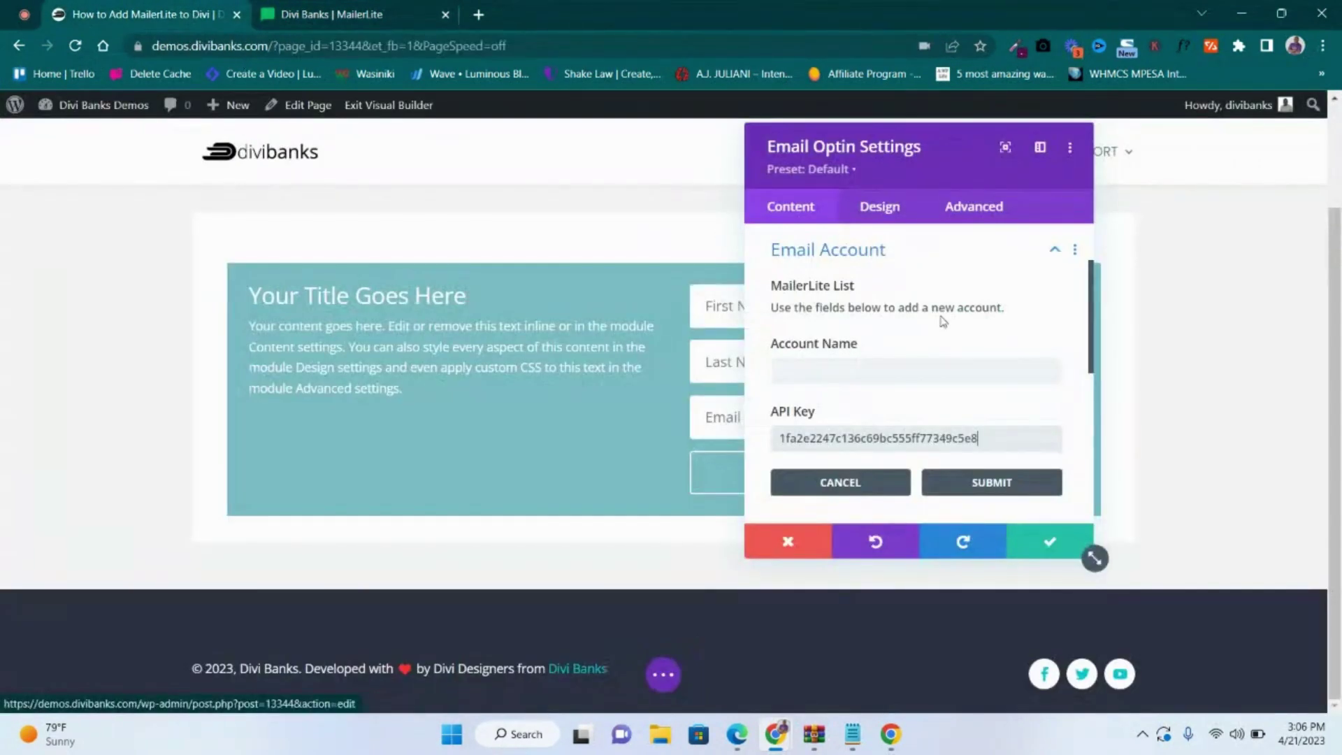
pyautogui.click(858, 366)
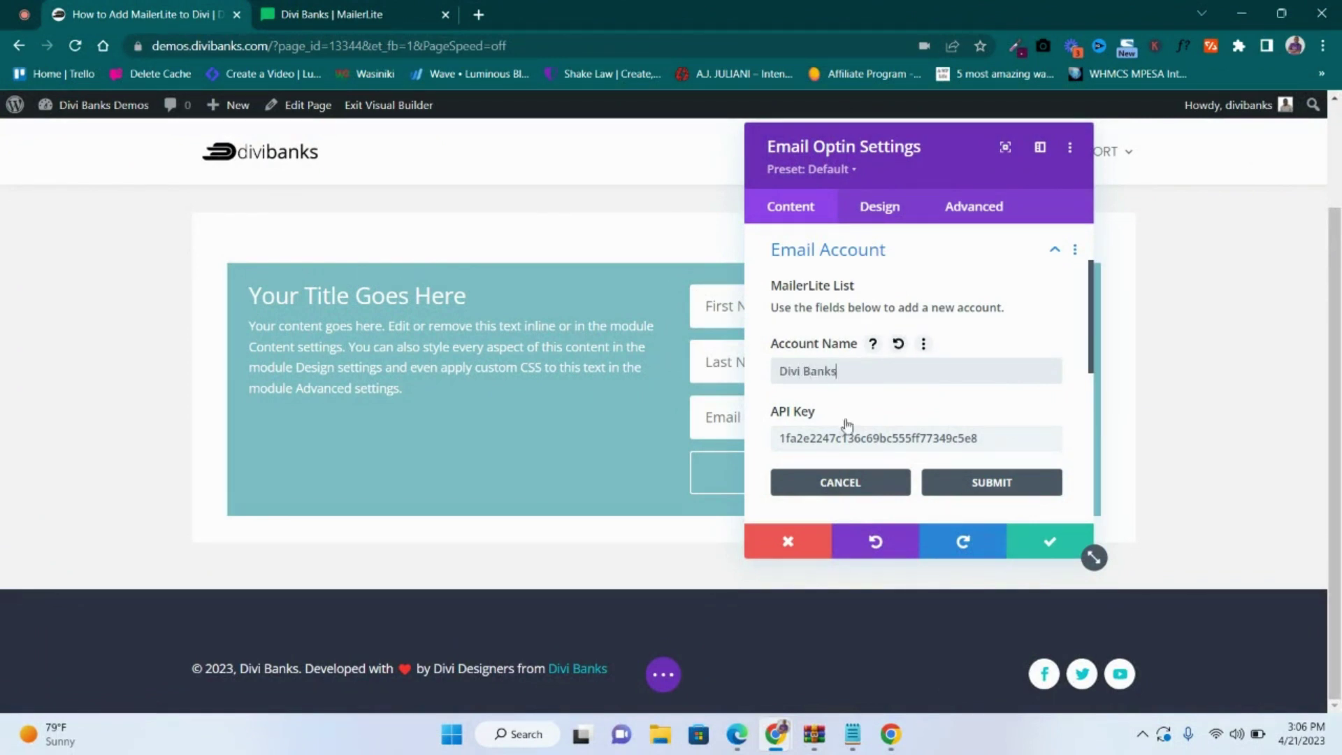
pyautogui.click(962, 481)
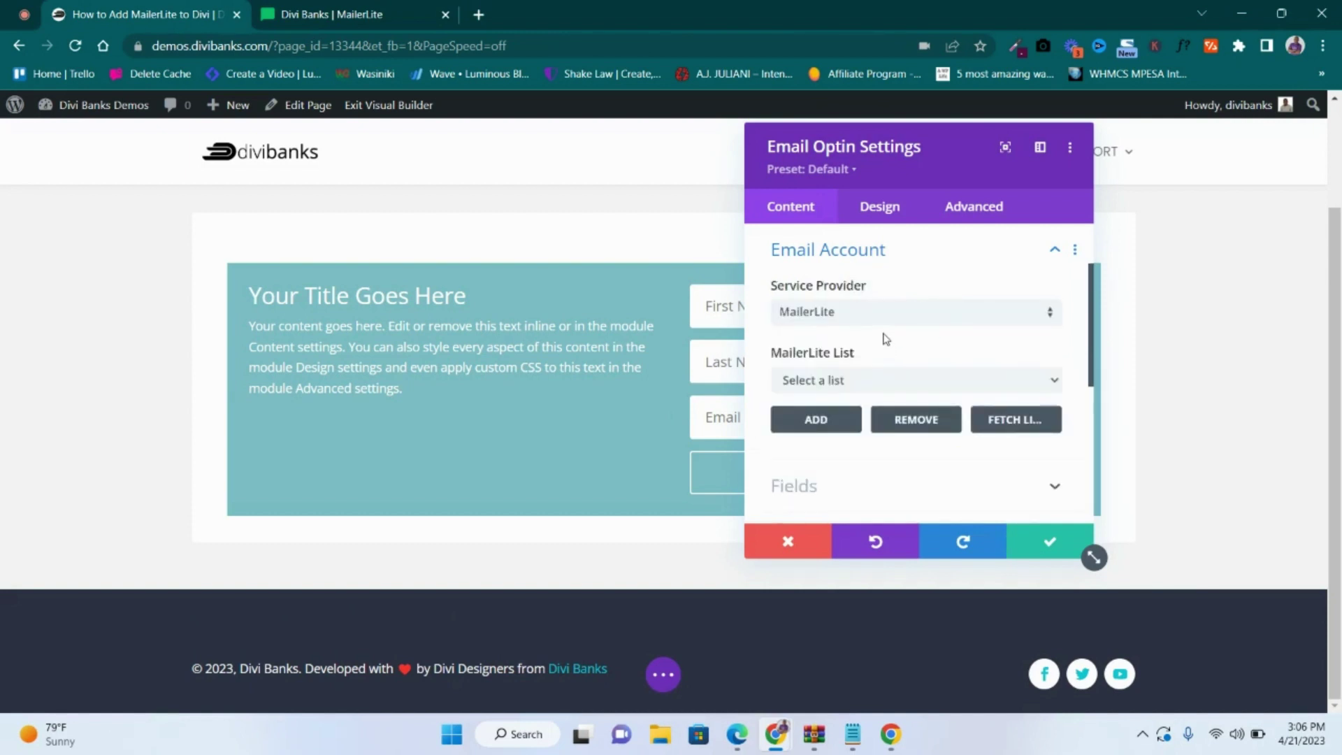
# After checking MailerLite's subscriber groups, select 'Weekly Newsletter' in the MailerLite List dropdown
pyautogui.click(370, 14)
pyautogui.scroll(-5, 450, 312)
pyautogui.scroll(2, 248, 357)
pyautogui.scroll(1, 244, 355)
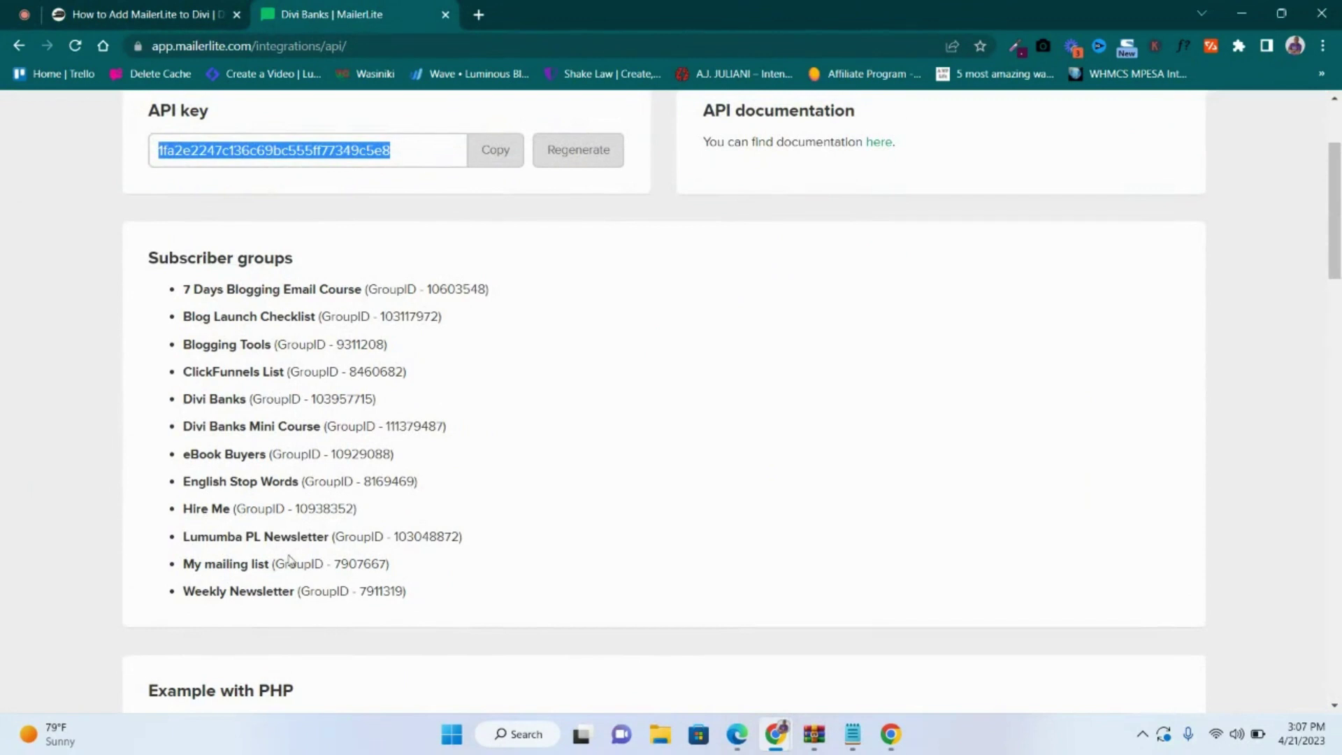
pyautogui.click(120, 10)
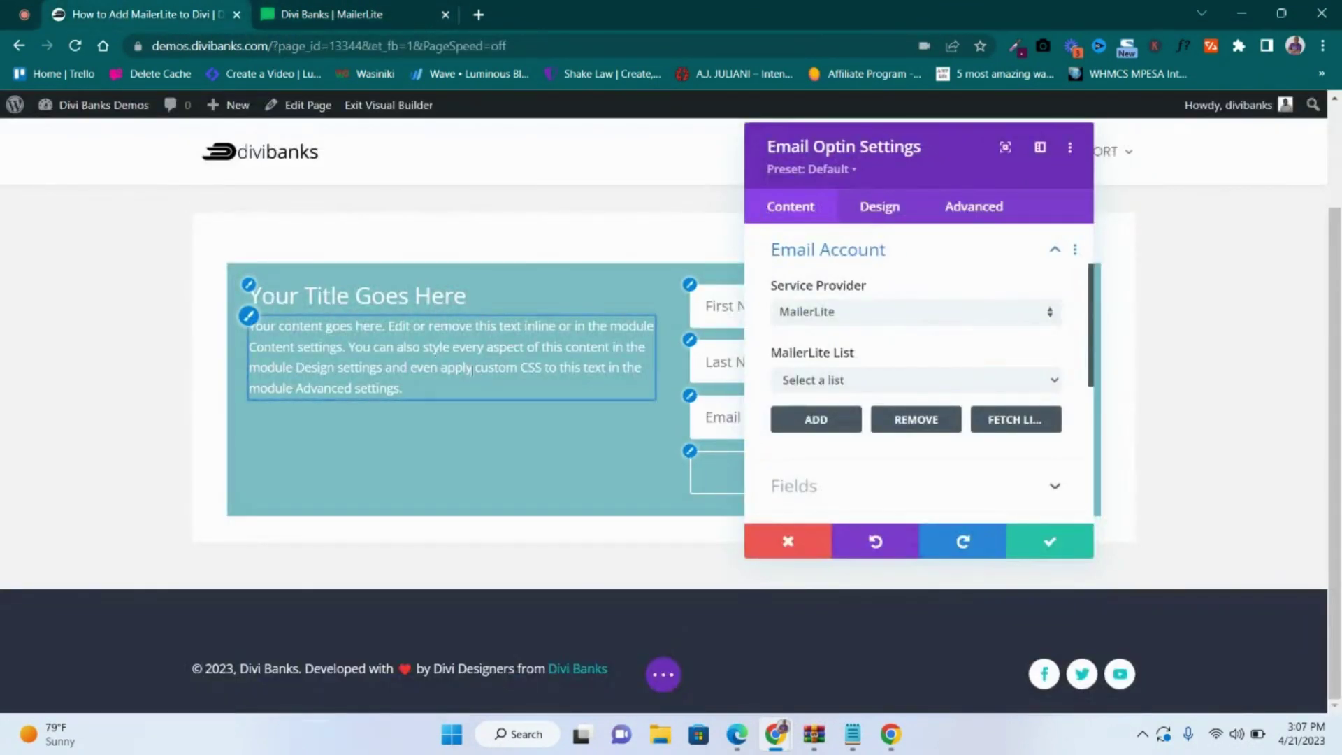
pyautogui.click(322, 14)
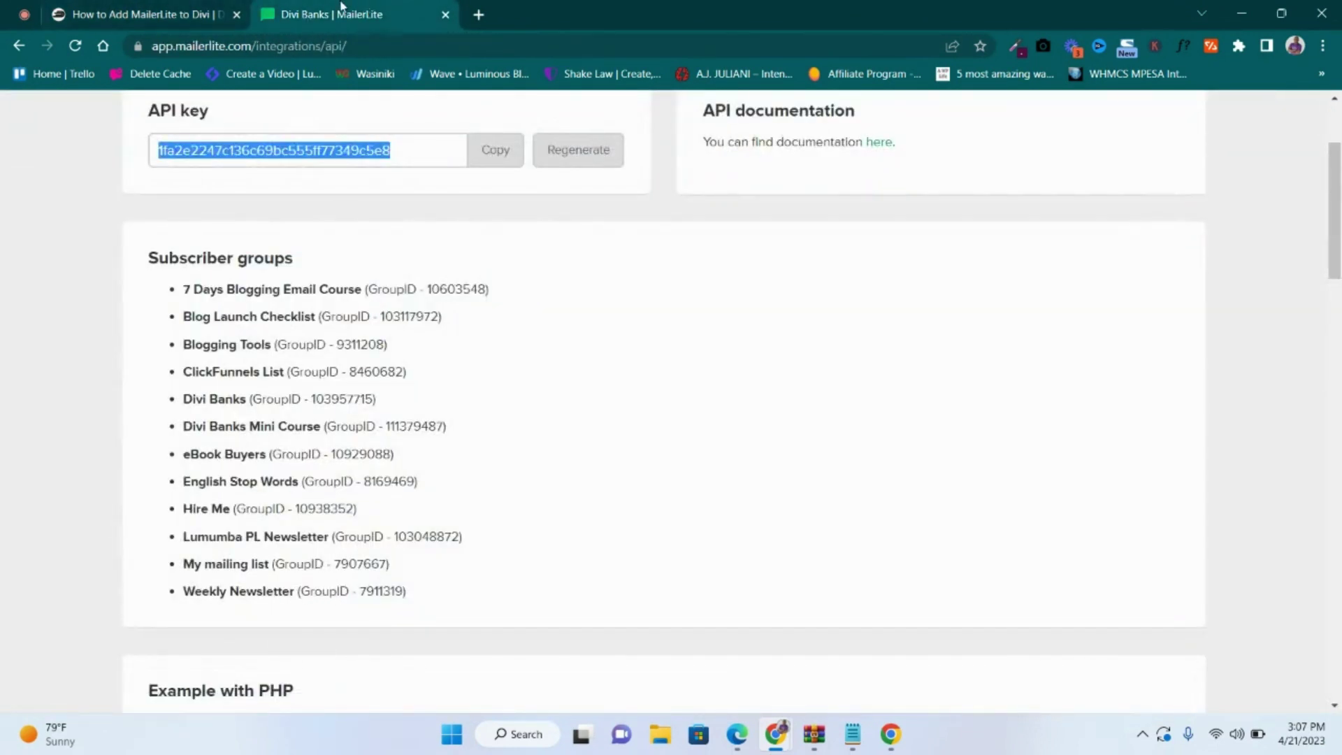
pyautogui.click(175, 8)
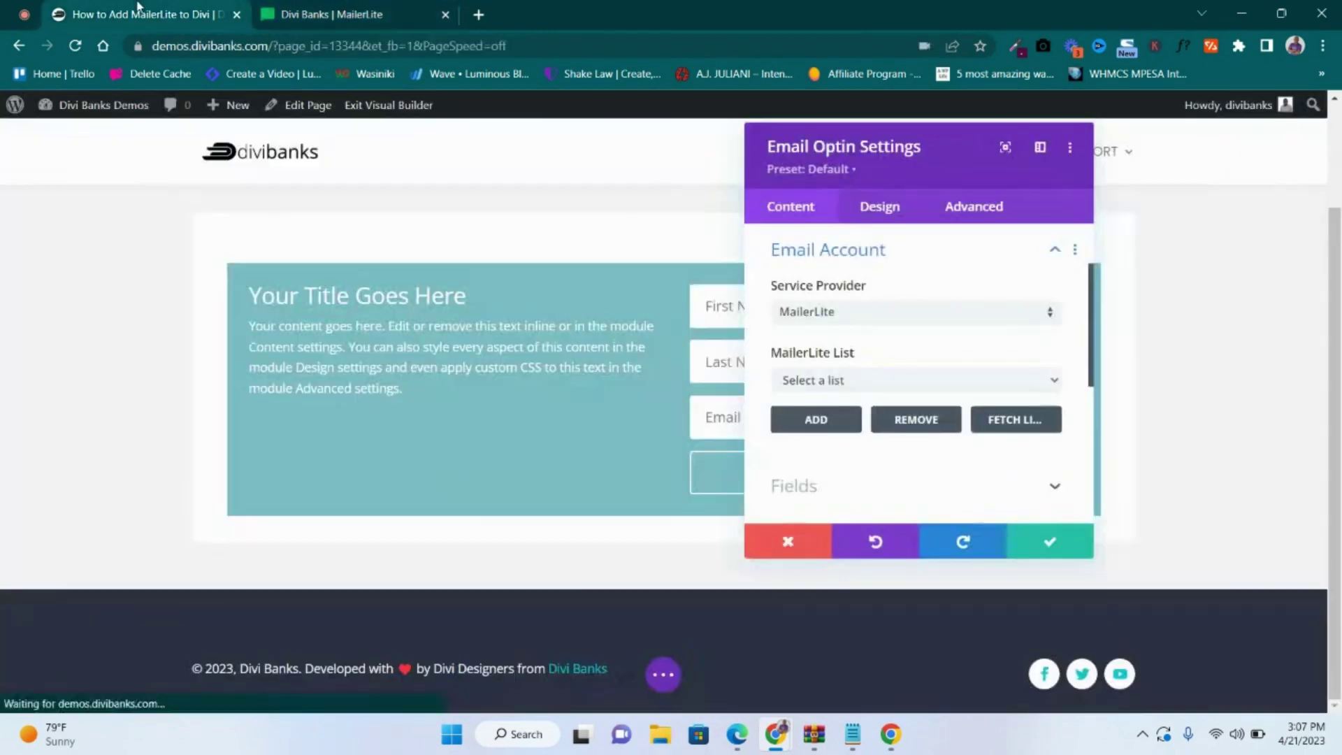
pyautogui.click(823, 382)
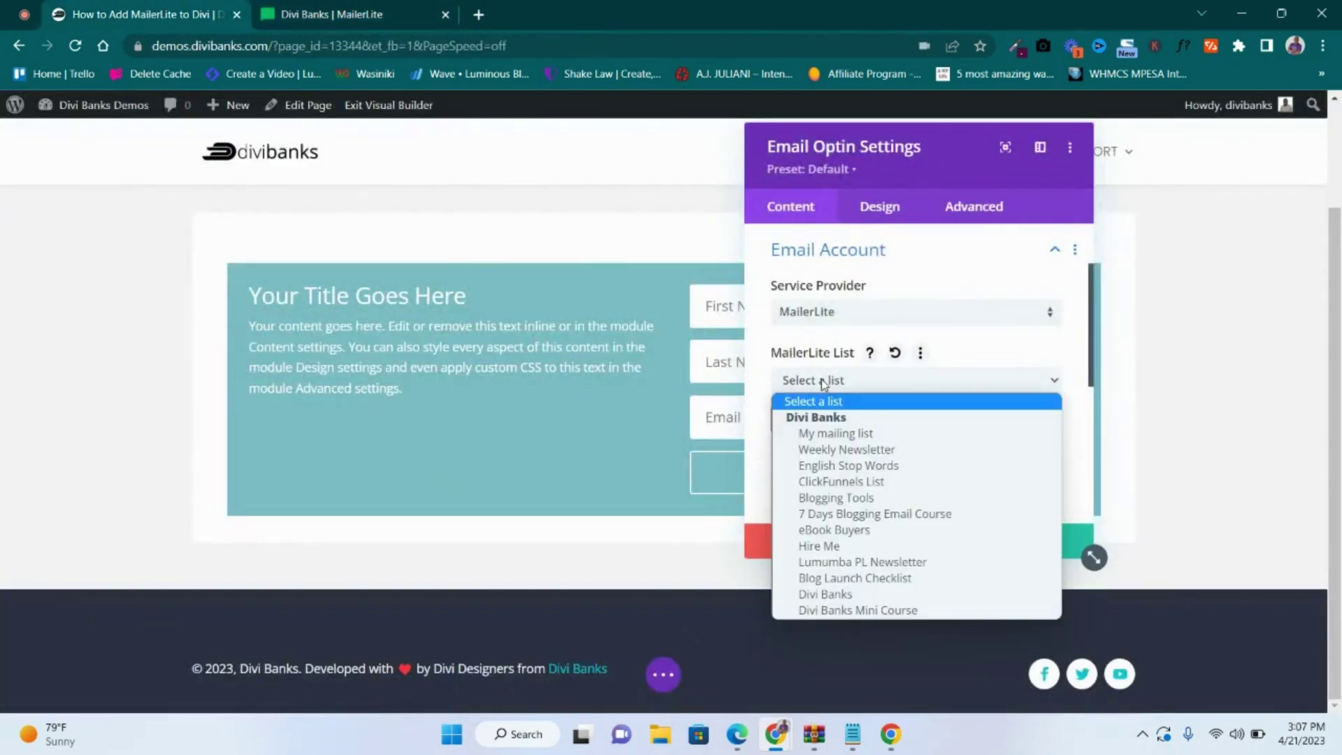
pyautogui.click(832, 450)
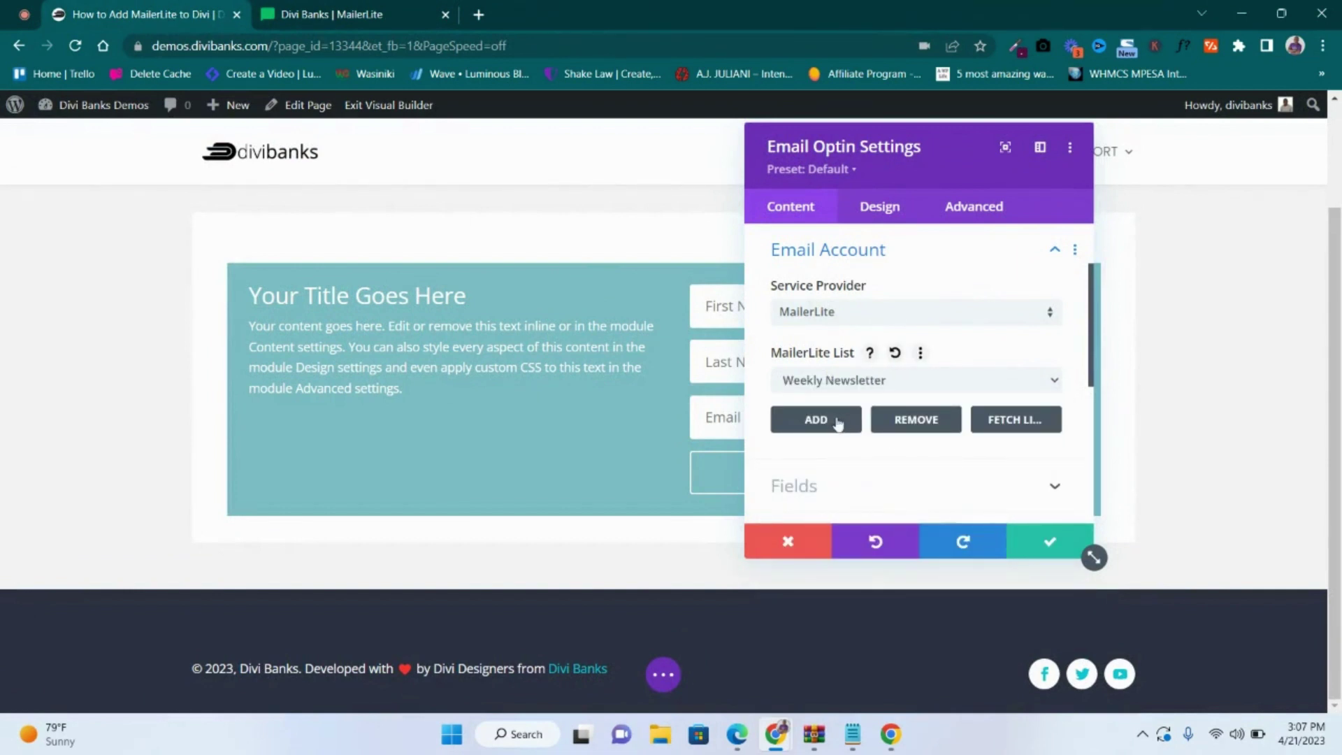
# Save the Email Optin module's settings
pyautogui.click(1049, 550)
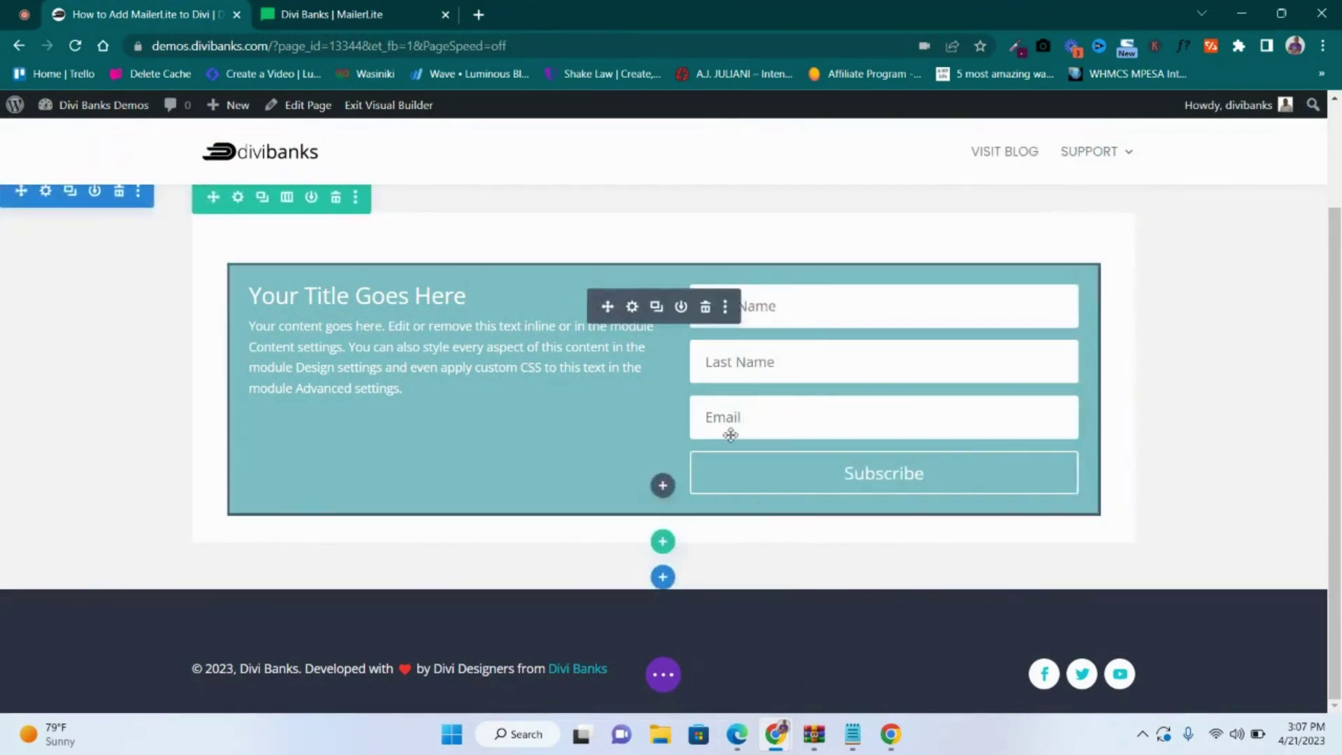
pyautogui.scroll(2, 709, 375)
pyautogui.scroll(-1, 827, 308)
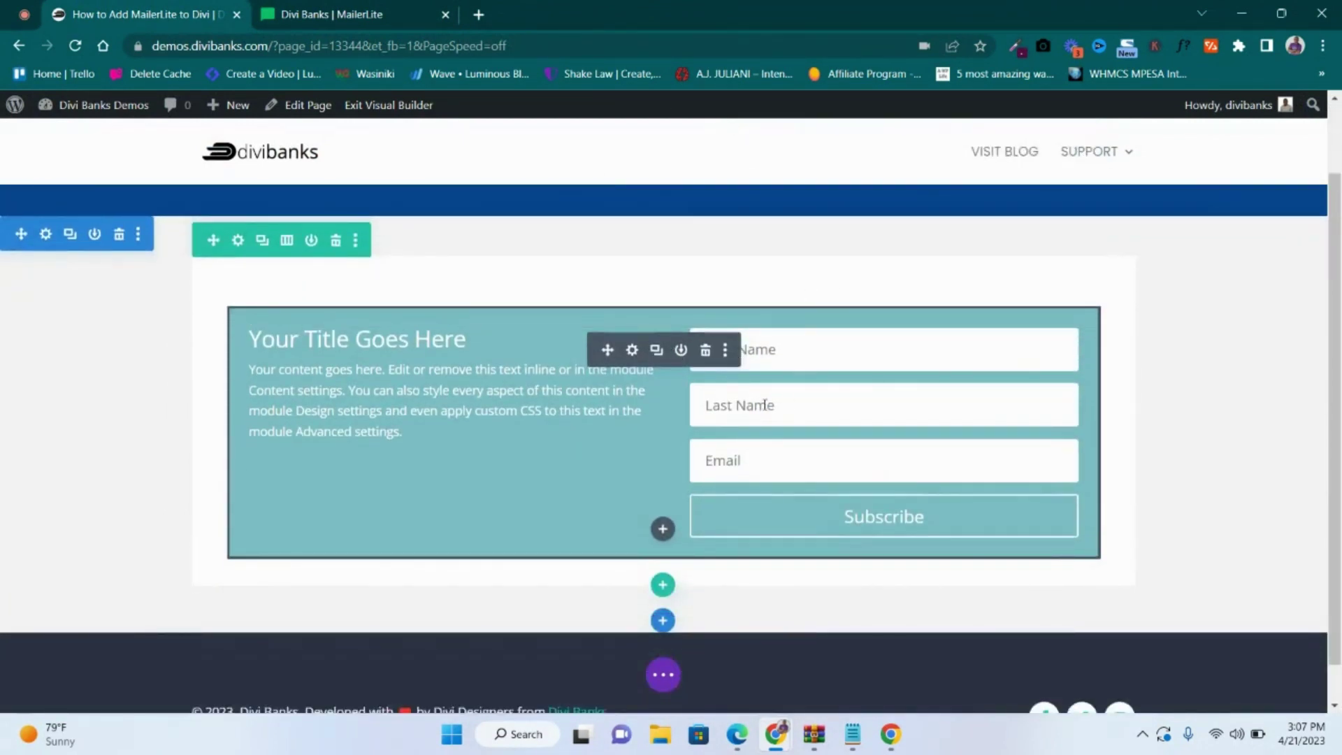
# Publish and save the page, then exit the Visual Builder
pyautogui.click(664, 676)
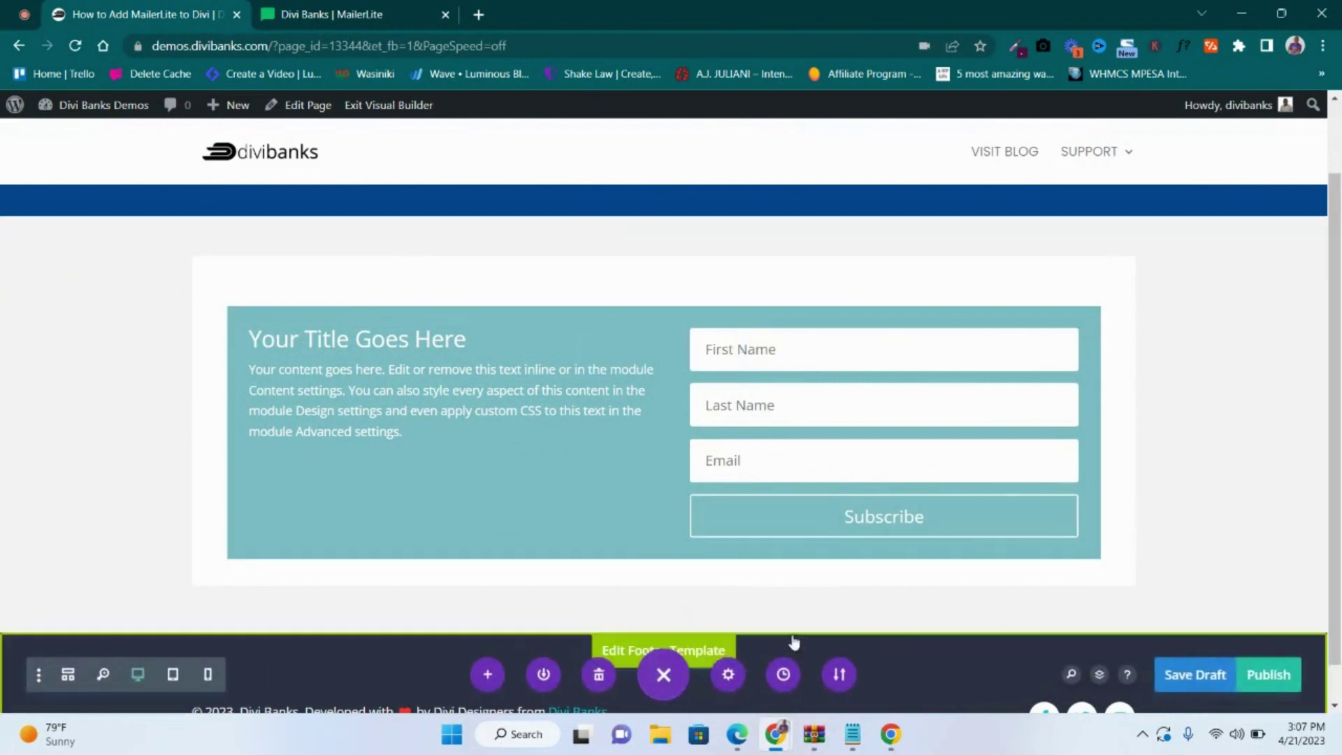
pyautogui.click(1270, 675)
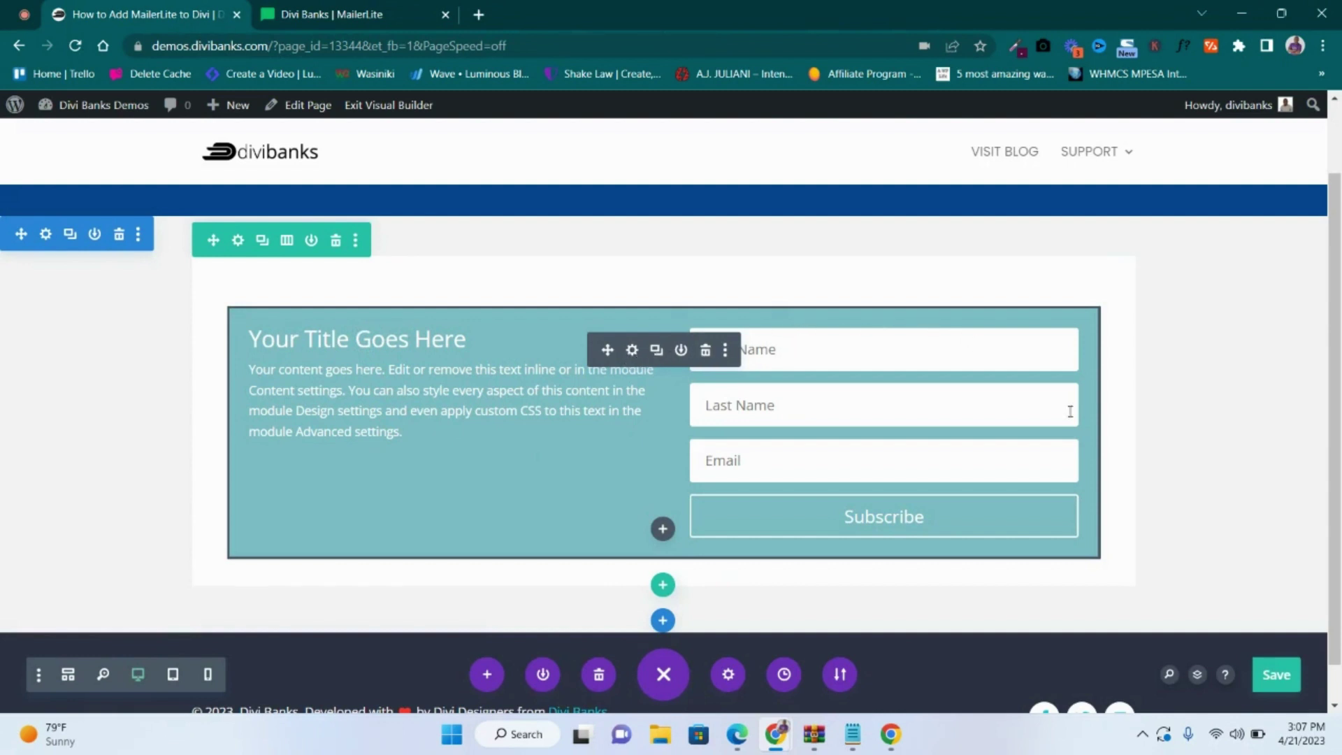
pyautogui.click(1277, 677)
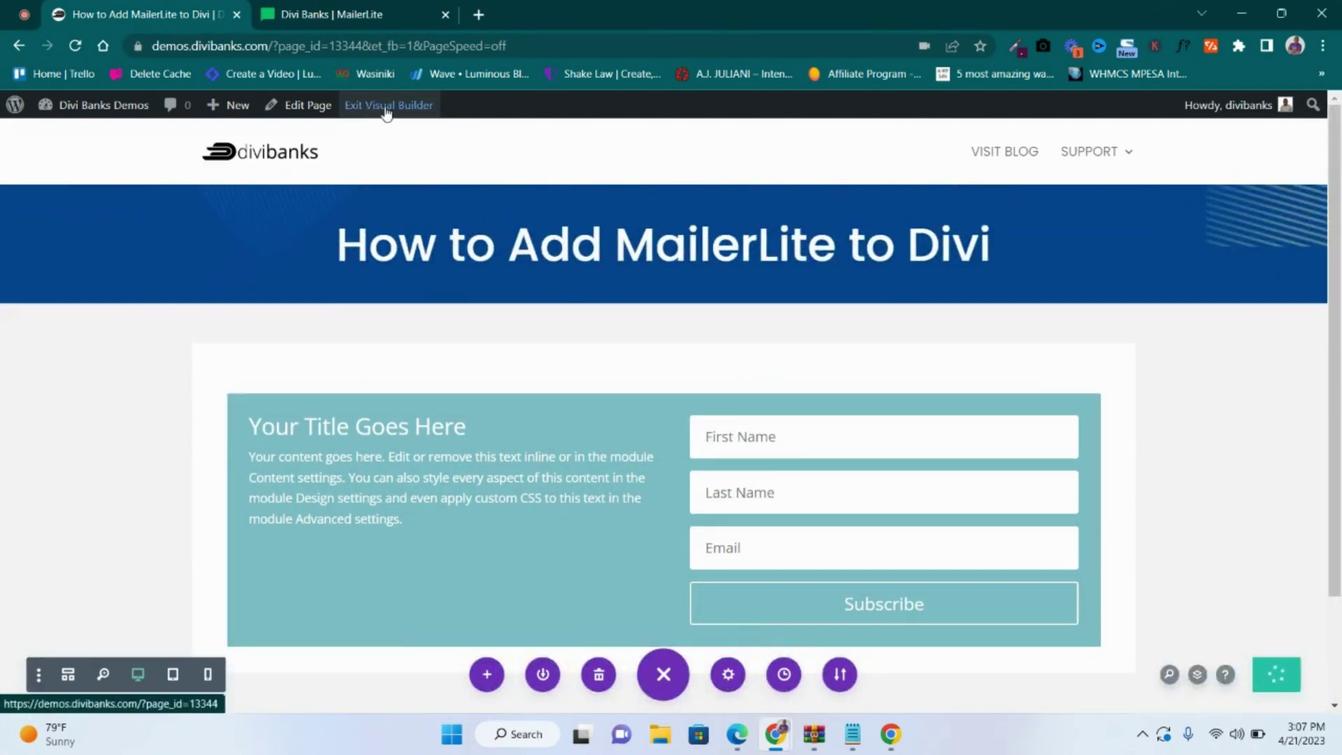
pyautogui.click(386, 108)
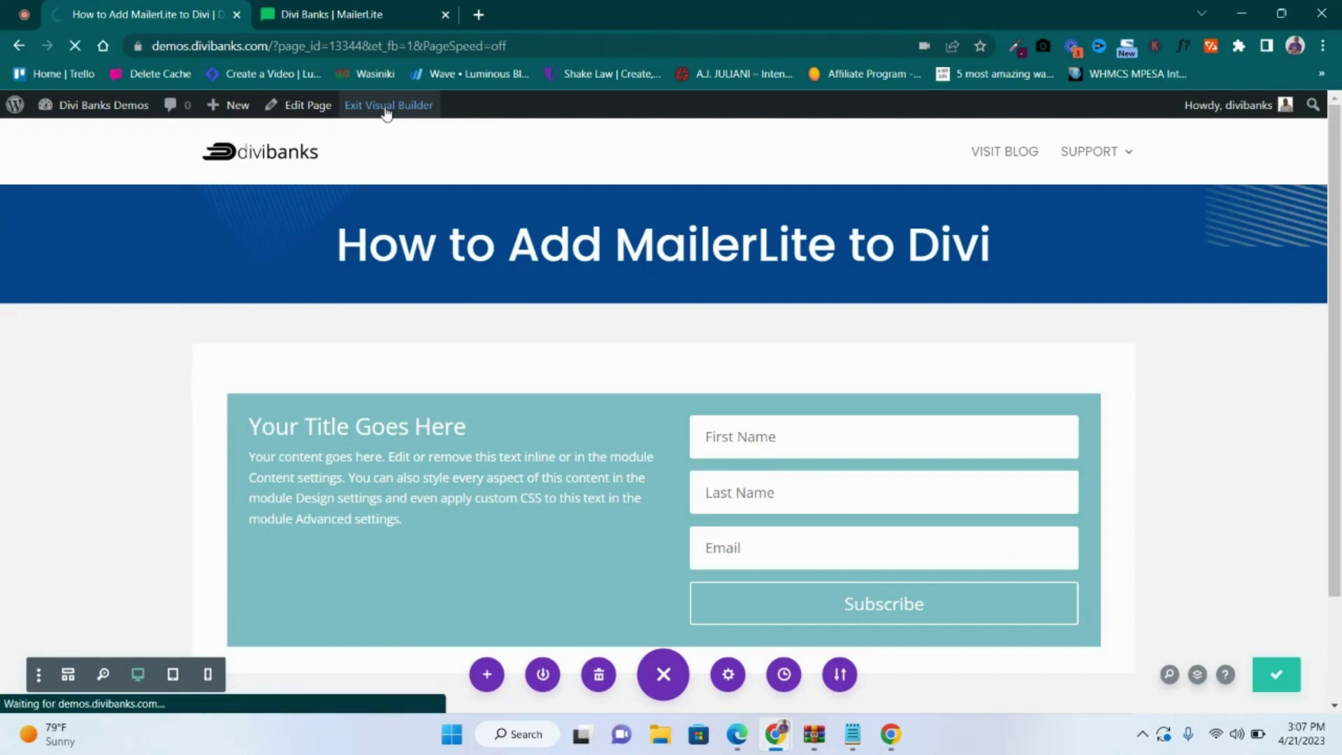